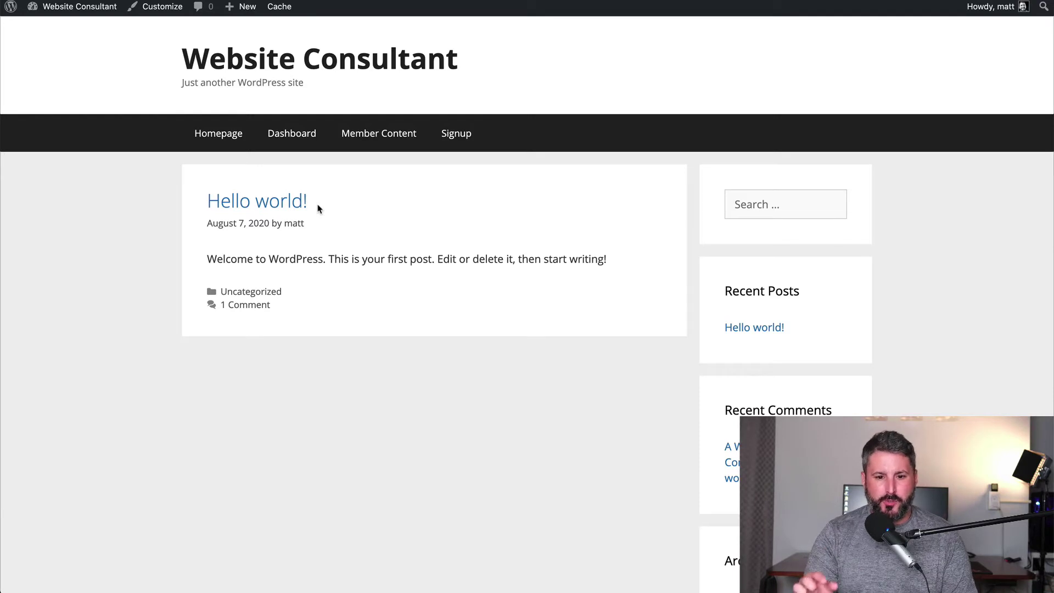
Check that Dashboard and Member Content demand a member login, then bring up the Signup form.
{"action": "left_click", "coordinate": [285, 139]}
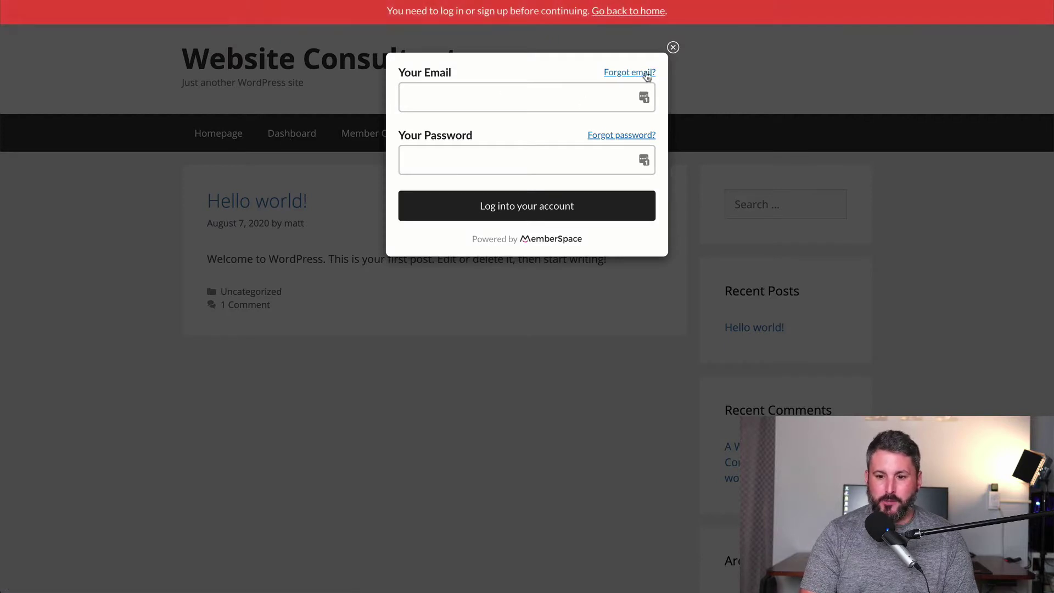
{"action": "left_click", "coordinate": [673, 48]}
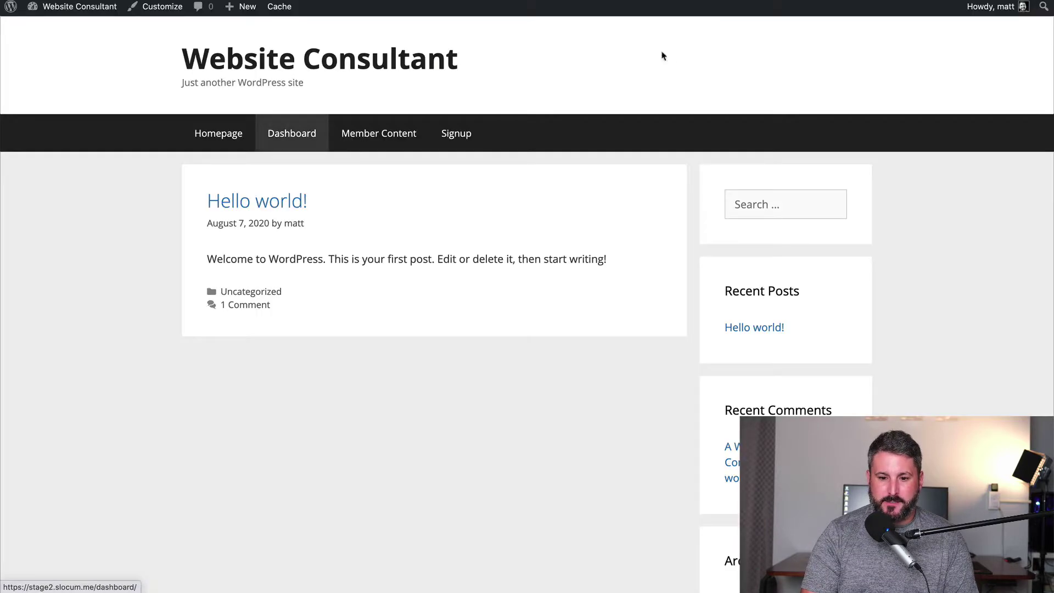
{"action": "left_click", "coordinate": [378, 144]}
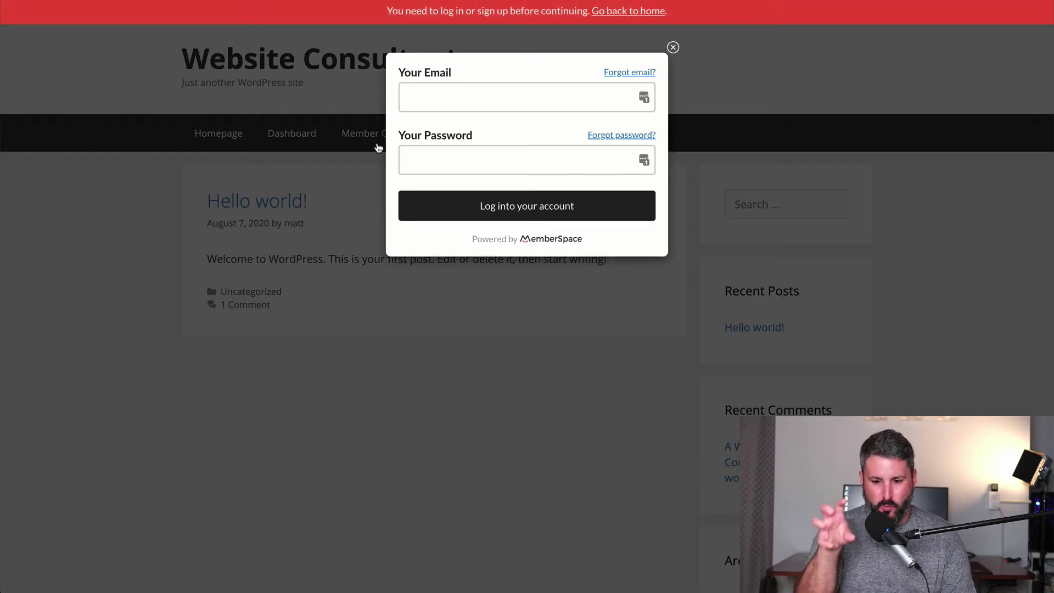
{"action": "left_click", "coordinate": [672, 47]}
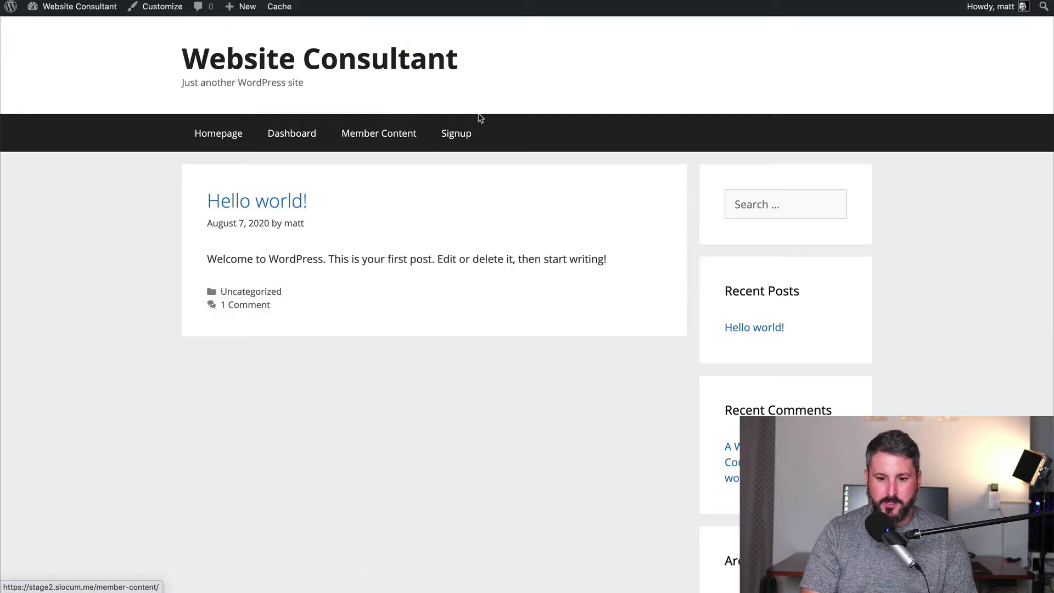
{"action": "left_click", "coordinate": [456, 142]}
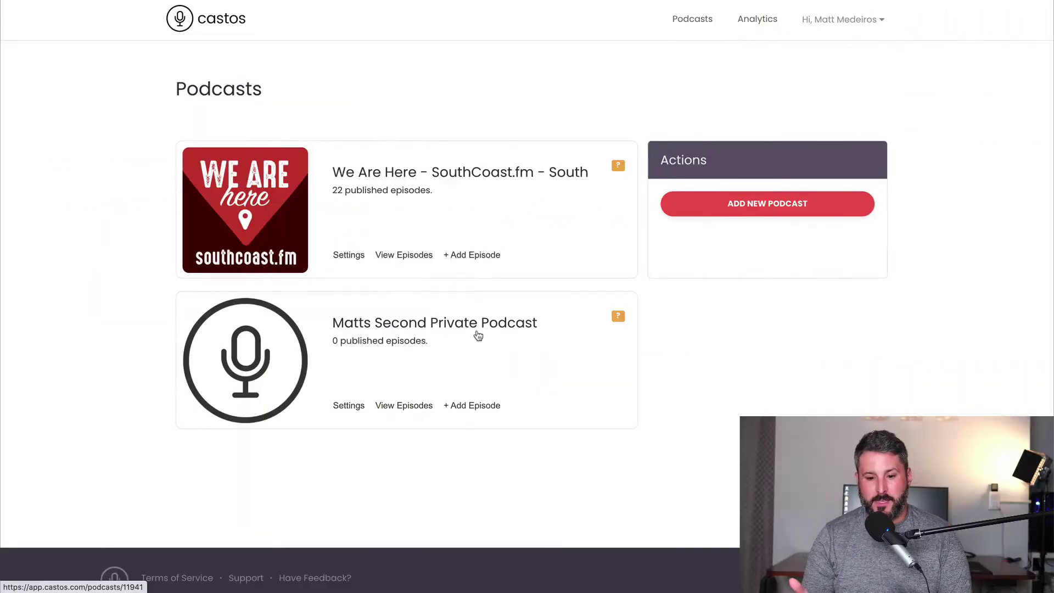
Show Matts Second Private Podcast's Distribution settings down to the empty Individual Private Subscribers list.
{"action": "left_click", "coordinate": [348, 405]}
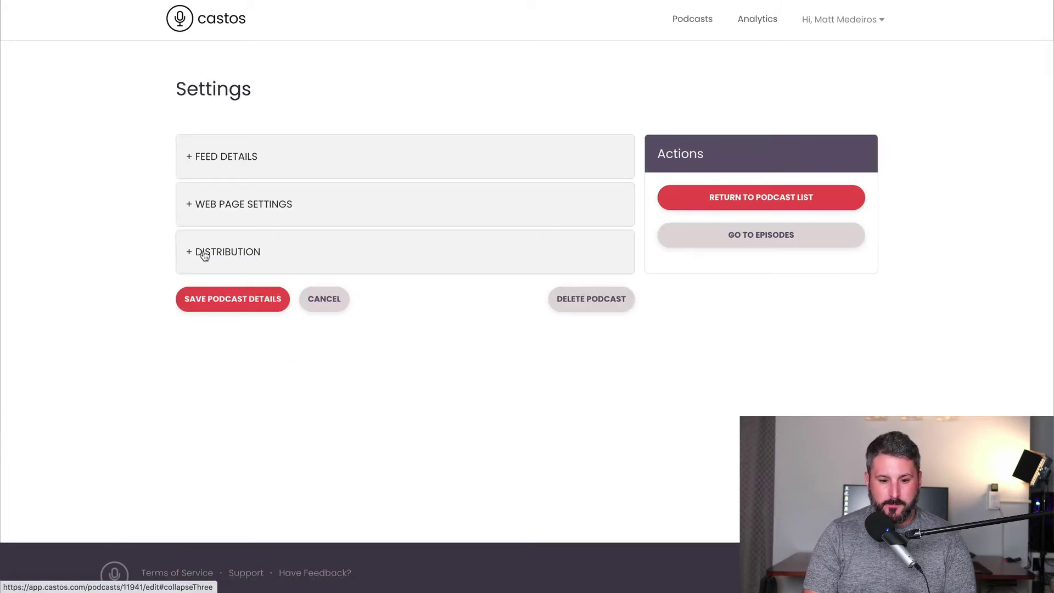
{"action": "left_click", "coordinate": [200, 252]}
{"action": "scroll", "coordinate": [383, 348], "scroll_direction": "down", "scroll_amount": 6}
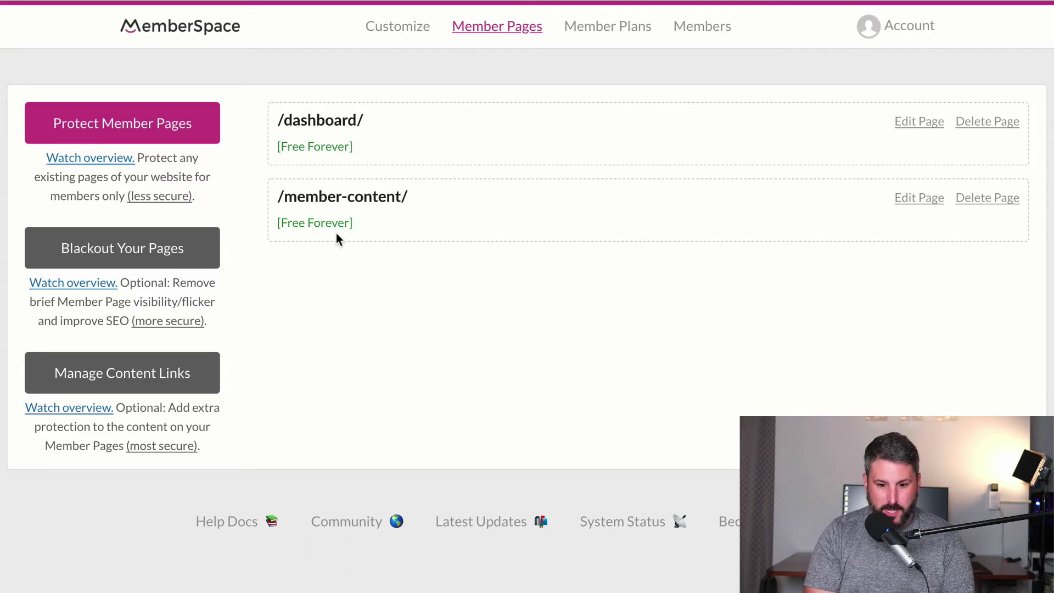
Review the Free Forever member plan, then the members list with one approved member.
{"action": "left_click", "coordinate": [607, 42]}
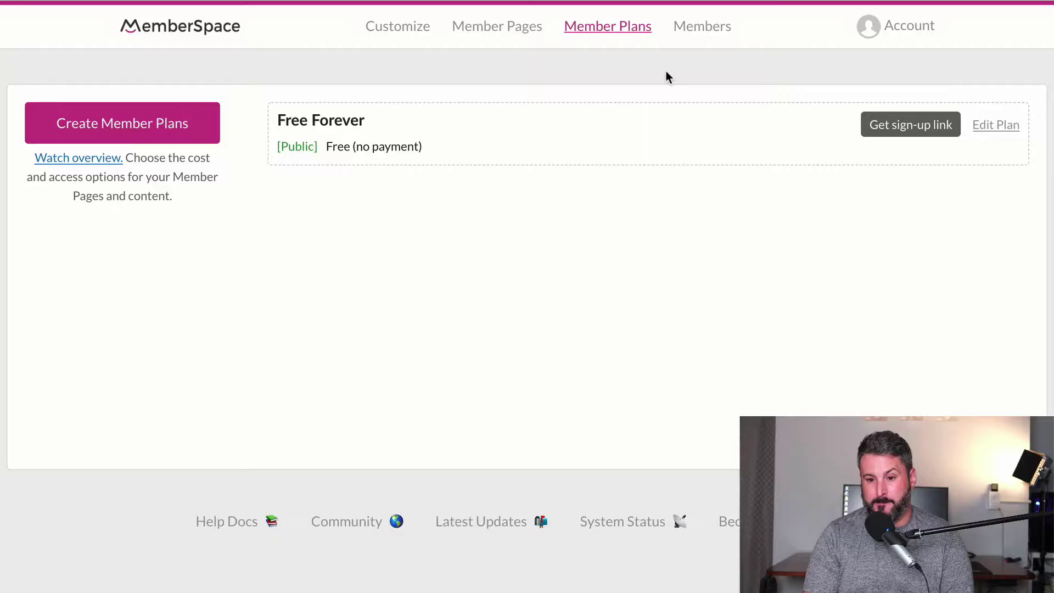
{"action": "left_click", "coordinate": [691, 26]}
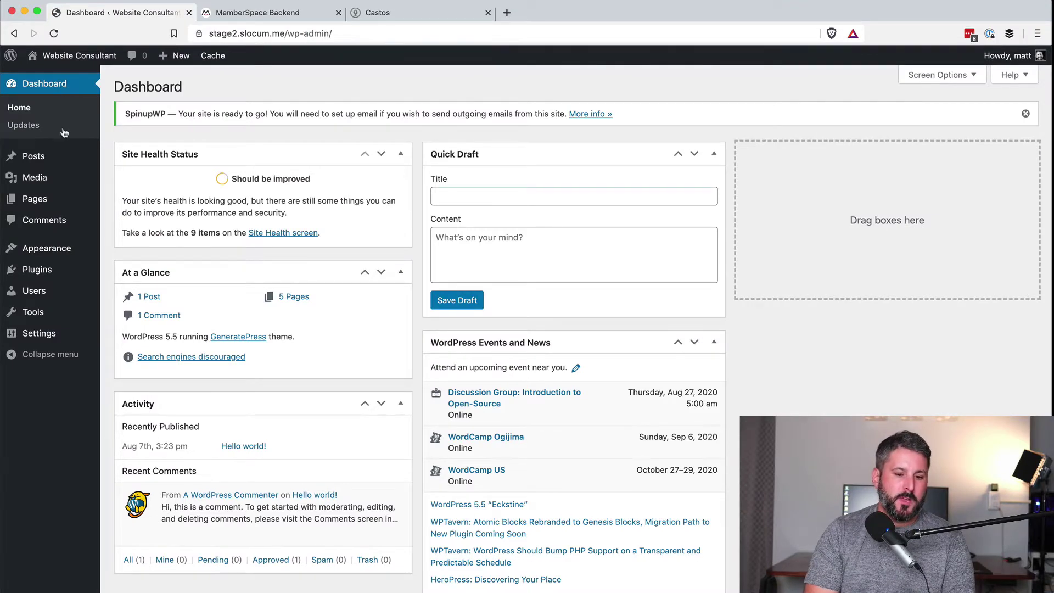
Open Appearance > Menus and inspect the Dashboard and Member Content menu items.
{"action": "mouse_move", "coordinate": [55, 258]}
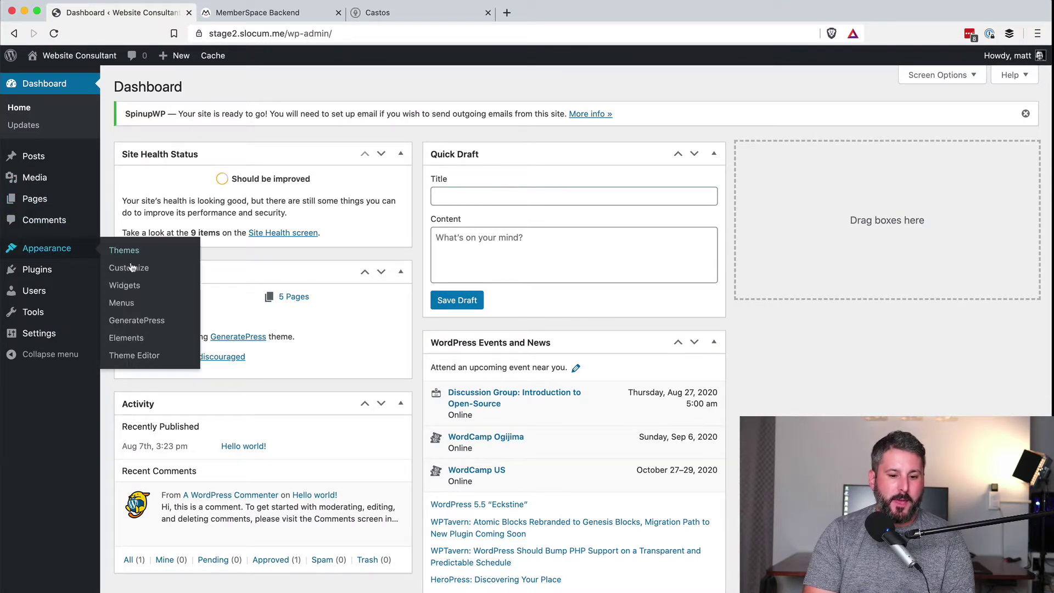
{"action": "left_click", "coordinate": [125, 308]}
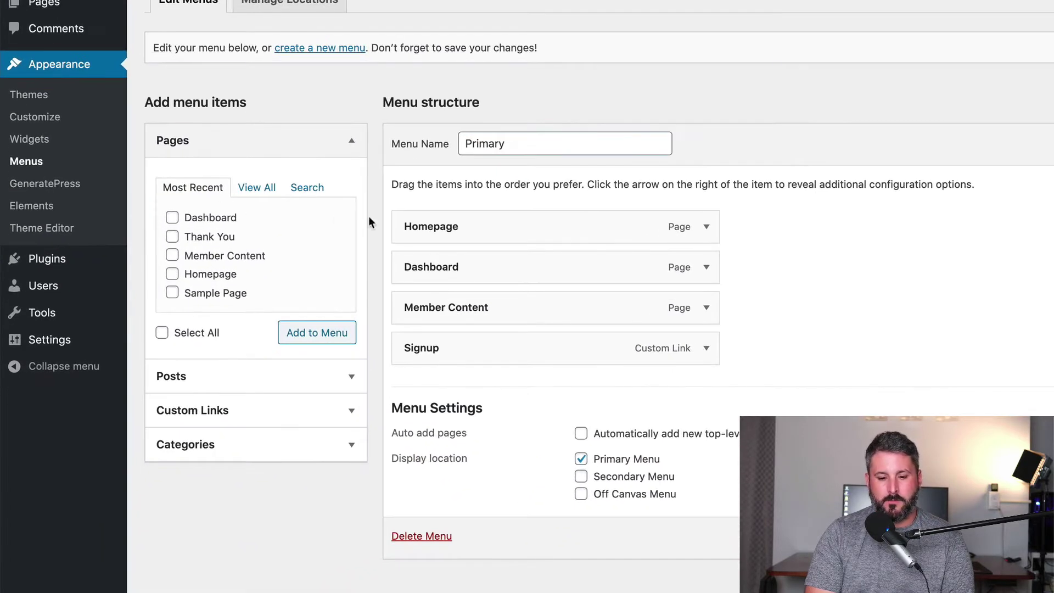
{"action": "left_click", "coordinate": [706, 269]}
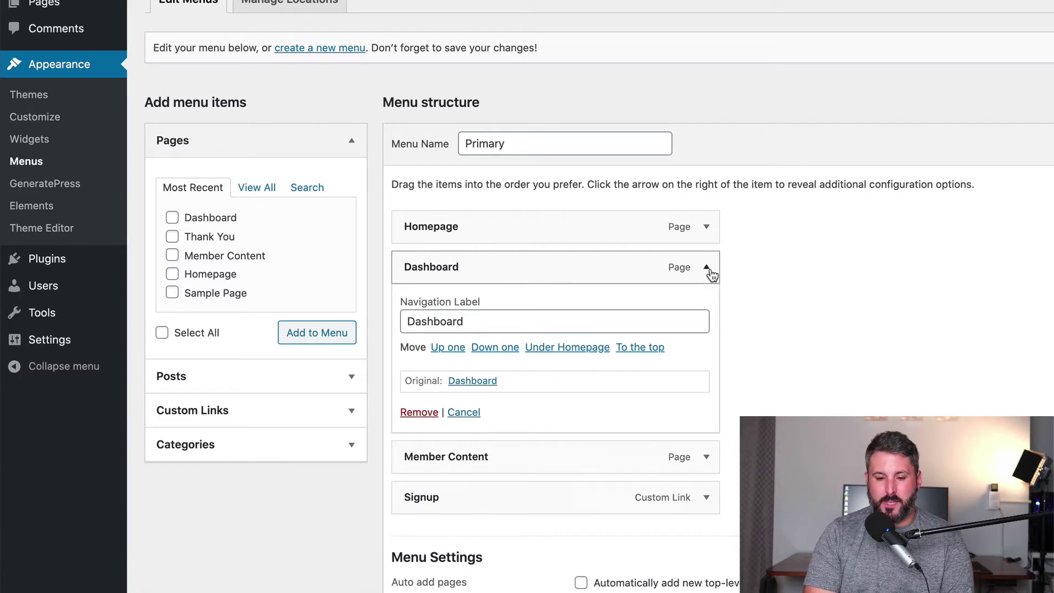
{"action": "left_click", "coordinate": [707, 269]}
{"action": "left_click", "coordinate": [707, 308]}
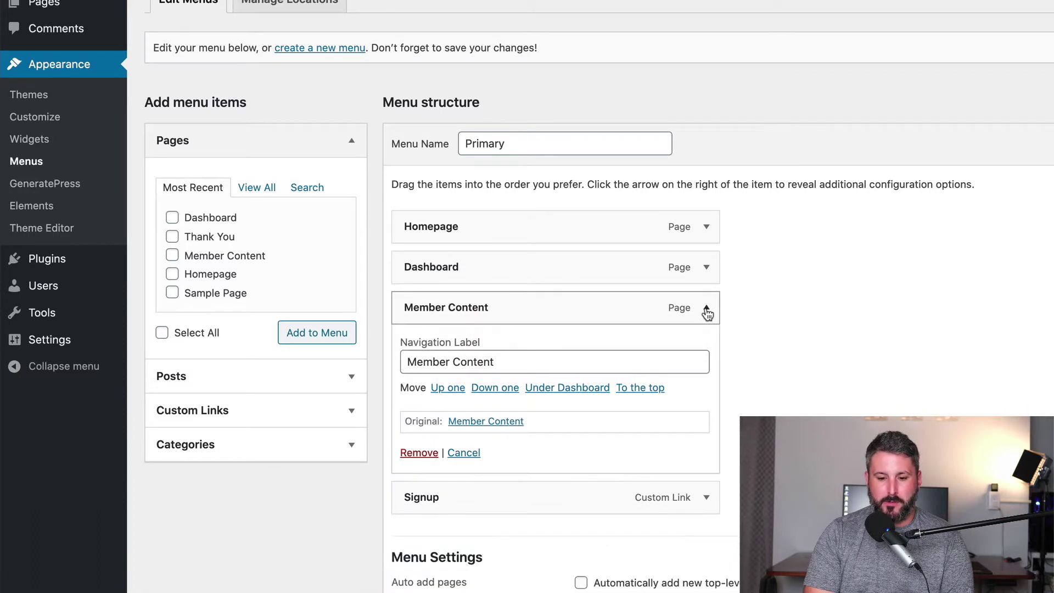
{"action": "left_click", "coordinate": [707, 309]}
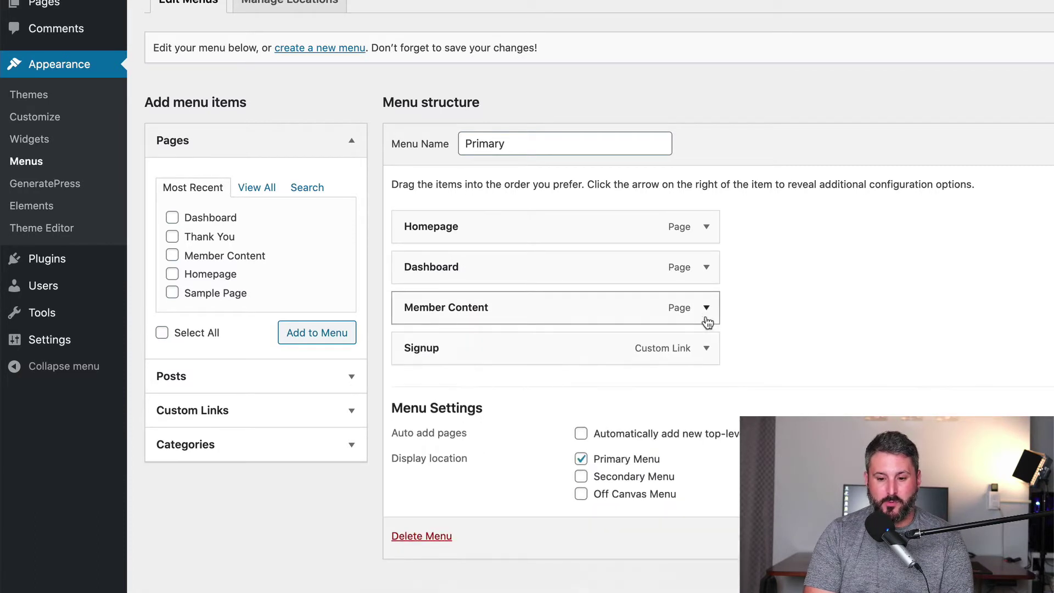
Expand the Signup menu item and select its MemberSpace sign-up URL.
{"action": "left_click", "coordinate": [707, 349]}
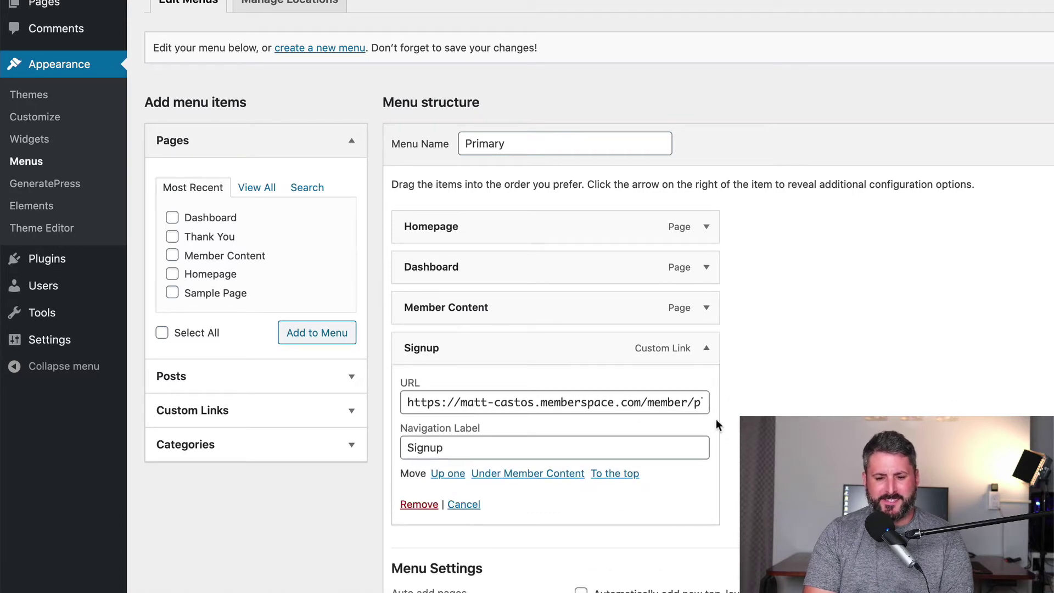
{"action": "triple_click", "coordinate": [597, 404]}
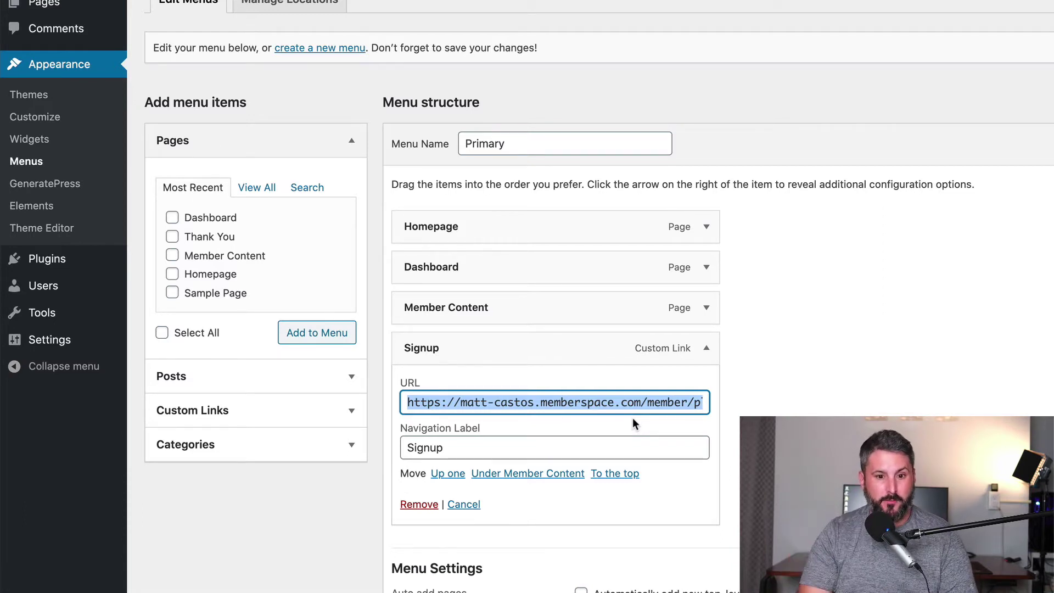
{"action": "key", "text": "ctrl+Tab"}
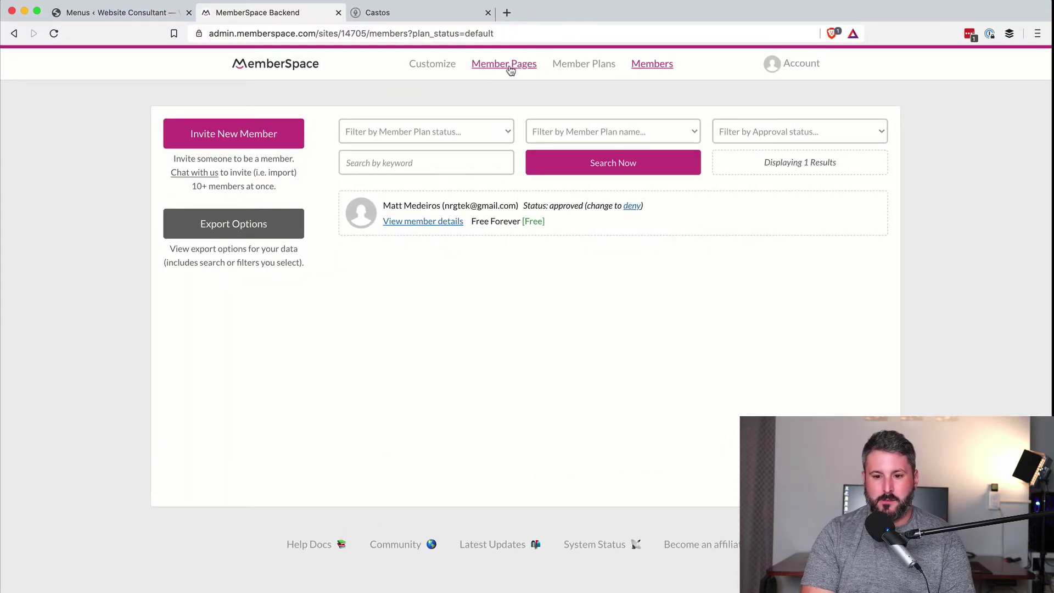
Copy the Free Forever plan's sign-up link and compare it with the Signup menu item's URL.
{"action": "left_click", "coordinate": [508, 66]}
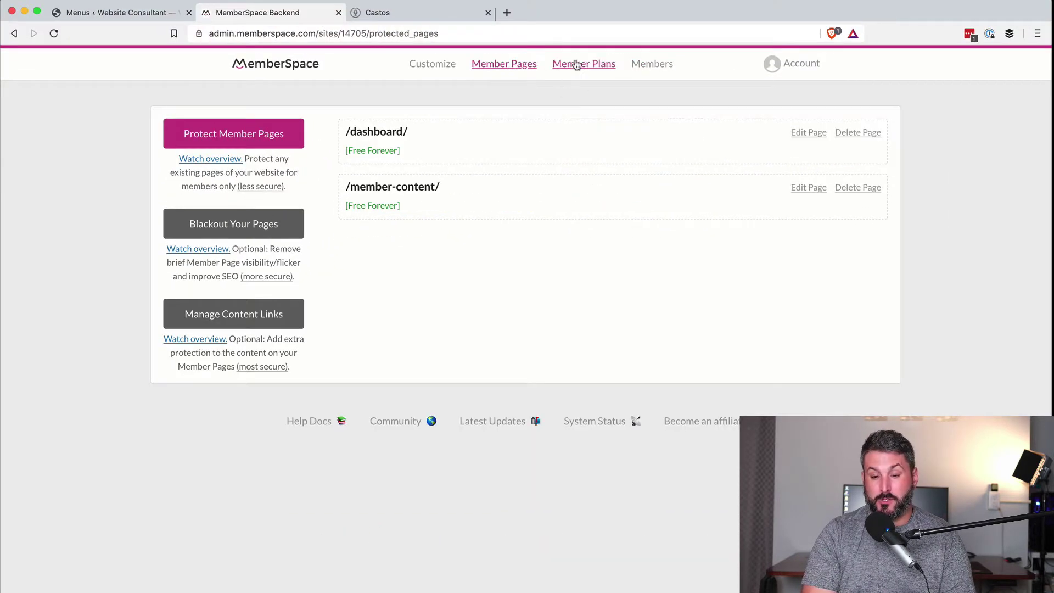
{"action": "left_click", "coordinate": [583, 64]}
{"action": "left_click", "coordinate": [602, 146]}
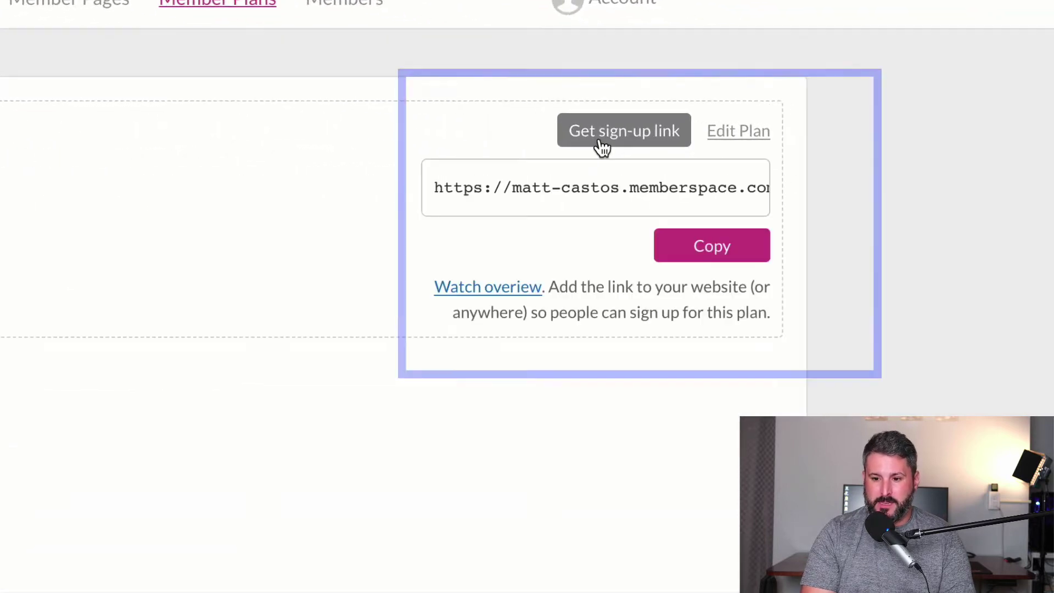
{"action": "double_click", "coordinate": [702, 189]}
{"action": "left_click", "coordinate": [703, 190]}
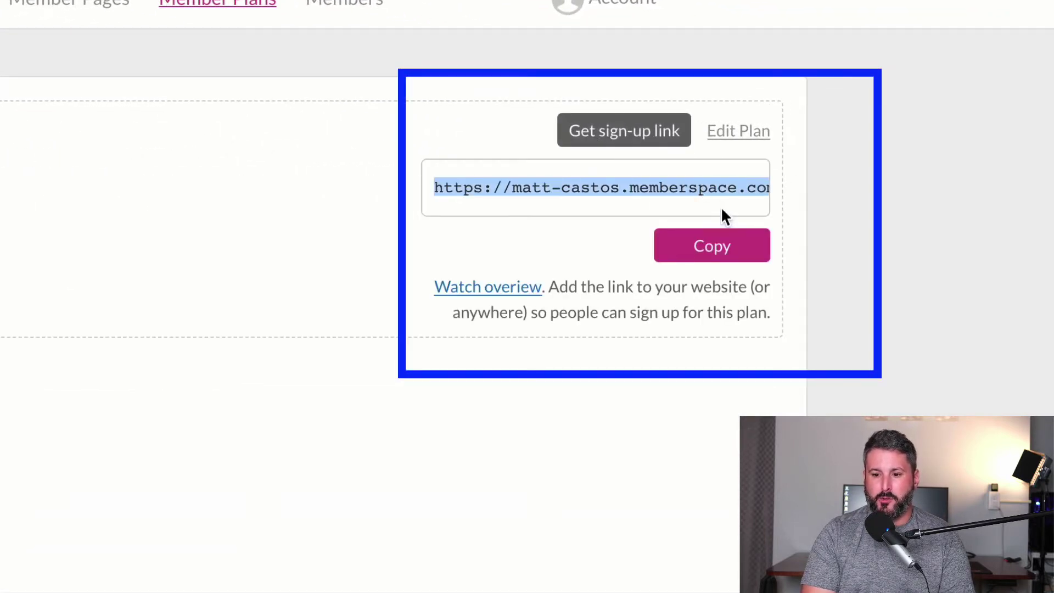
{"action": "left_click", "coordinate": [716, 258]}
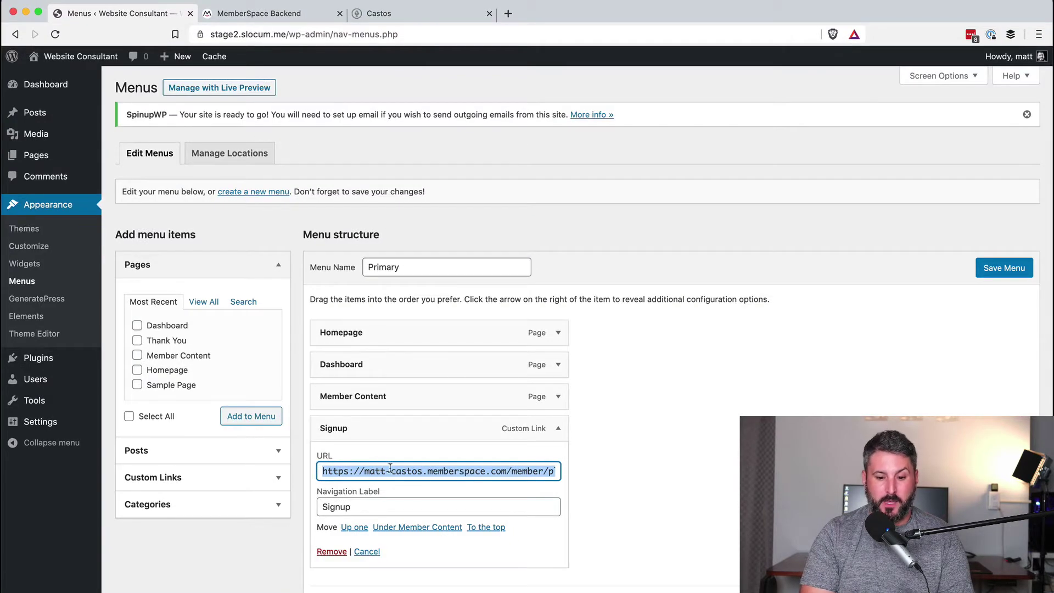
{"action": "triple_click", "coordinate": [396, 470]}
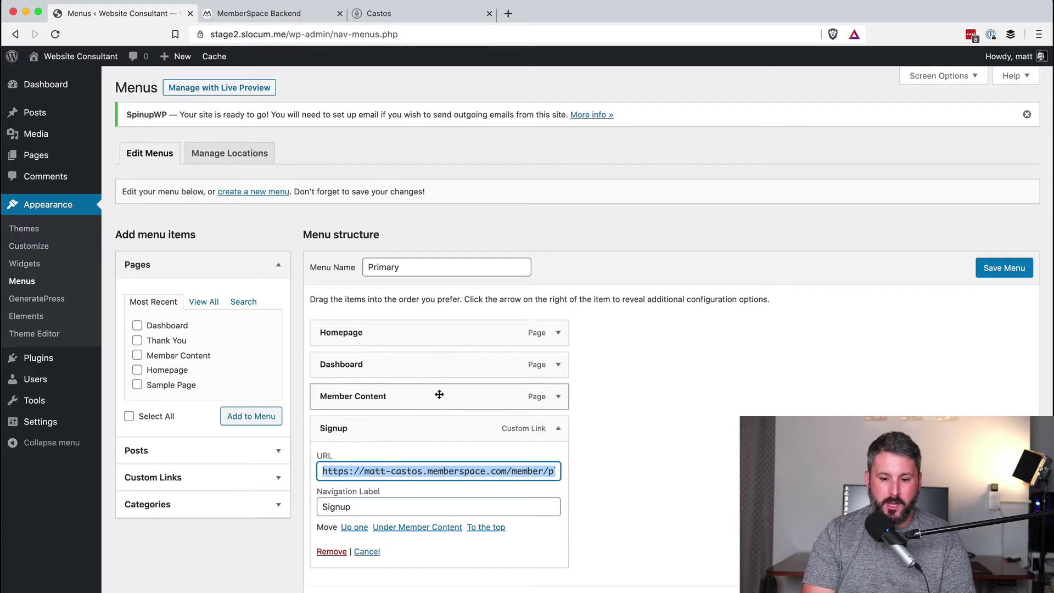
{"action": "left_click", "coordinate": [561, 426]}
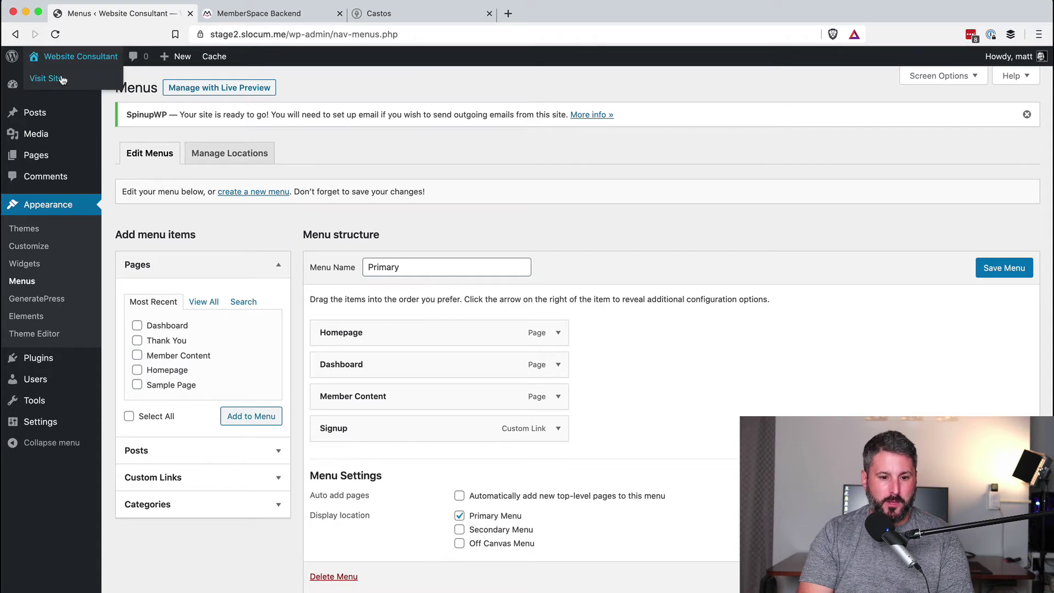
Visit the live site and open the MemberSpace signup form from its Signup menu entry.
{"action": "left_click", "coordinate": [62, 80]}
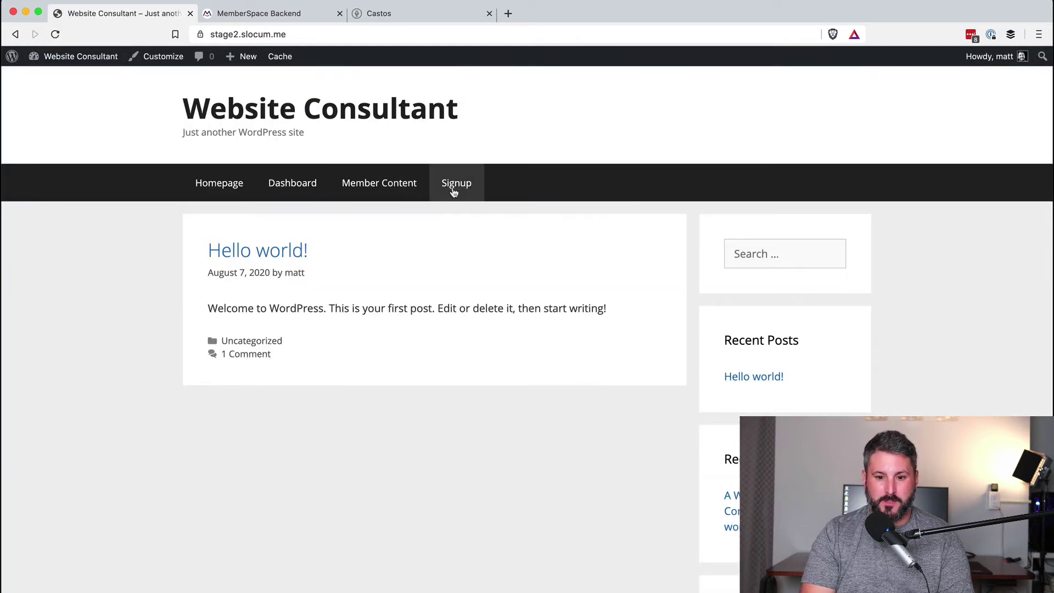
{"action": "left_click", "coordinate": [455, 190]}
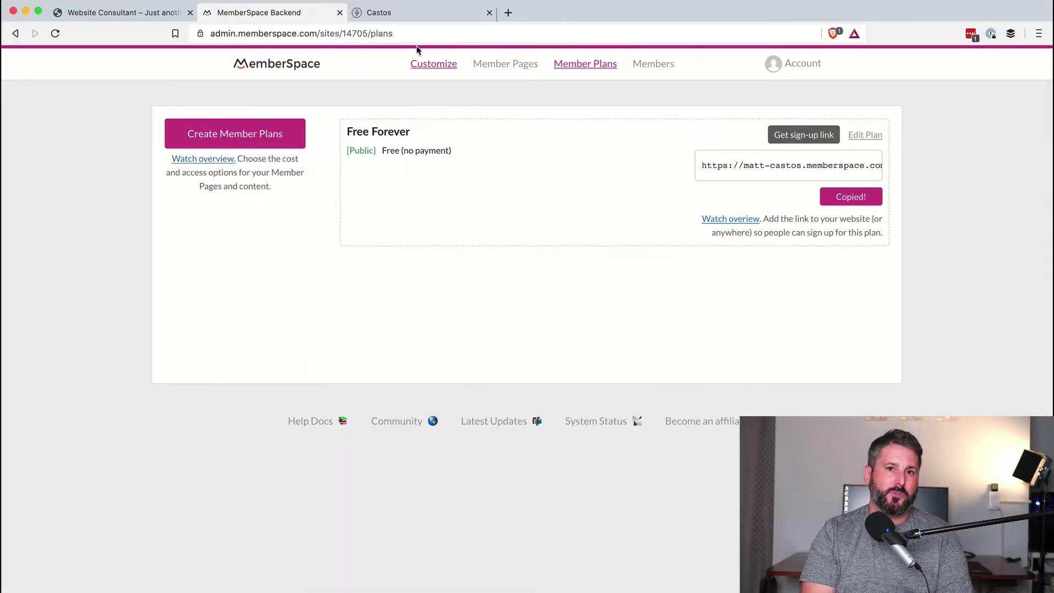
Open Castos Integrations and the REST API card to display the account's API token.
{"action": "left_click", "coordinate": [427, 11]}
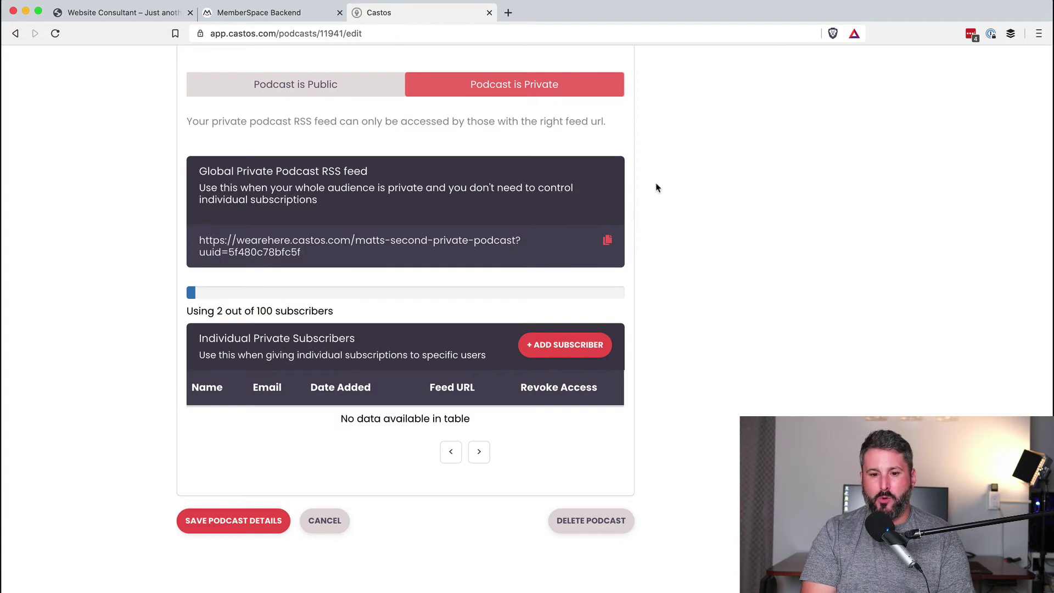
{"action": "scroll", "coordinate": [656, 186], "scroll_direction": "up", "scroll_amount": 7}
{"action": "left_click", "coordinate": [854, 67]}
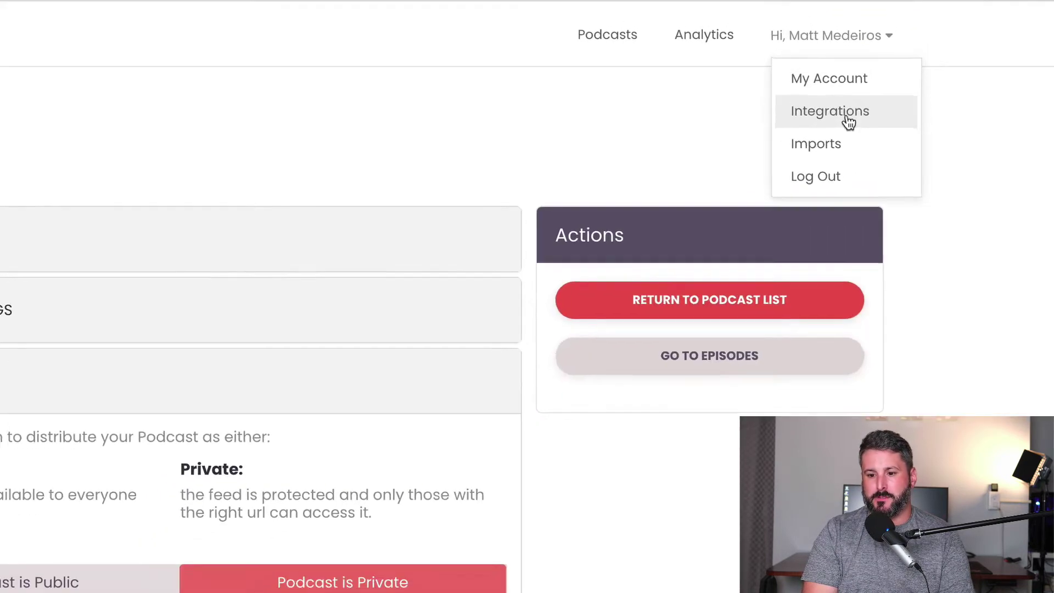
{"action": "left_click", "coordinate": [850, 122]}
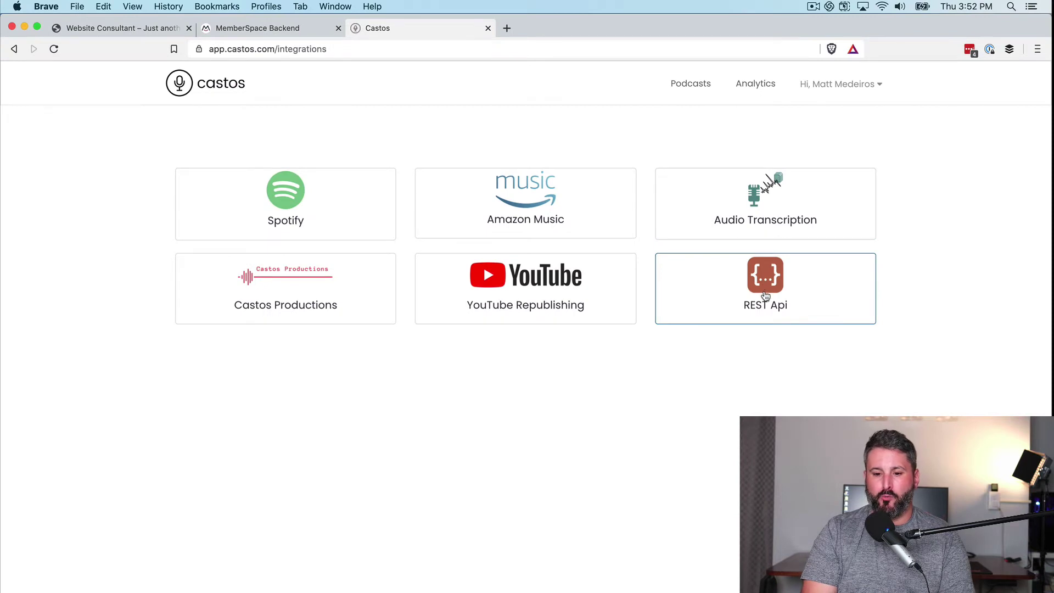
{"action": "left_click", "coordinate": [766, 296]}
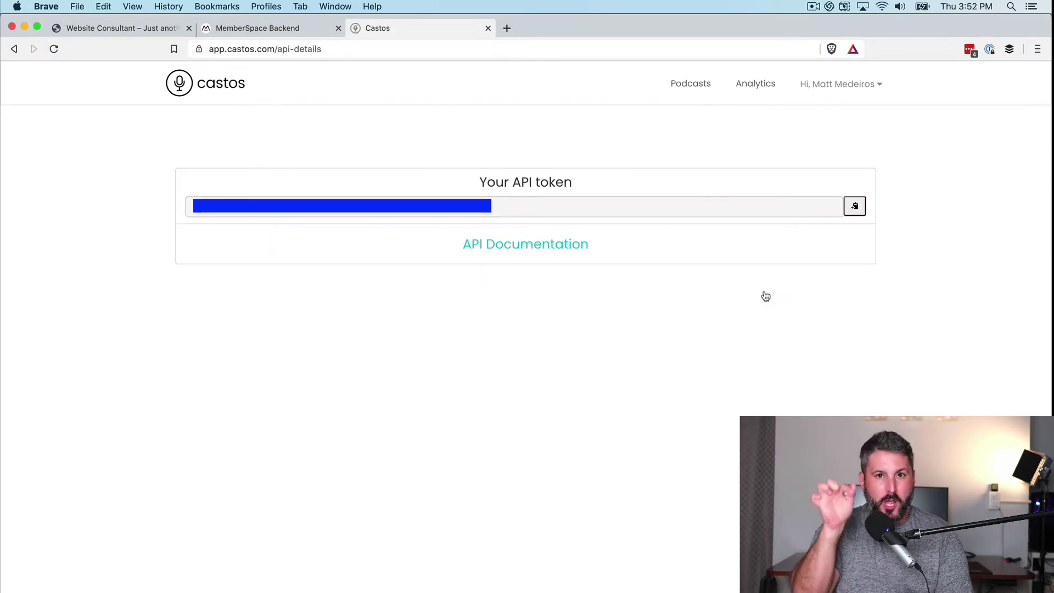
Connect Castos with the API token, granting Free Forever members Matts Second Private Podcast, and save.
{"action": "left_click", "coordinate": [299, 32]}
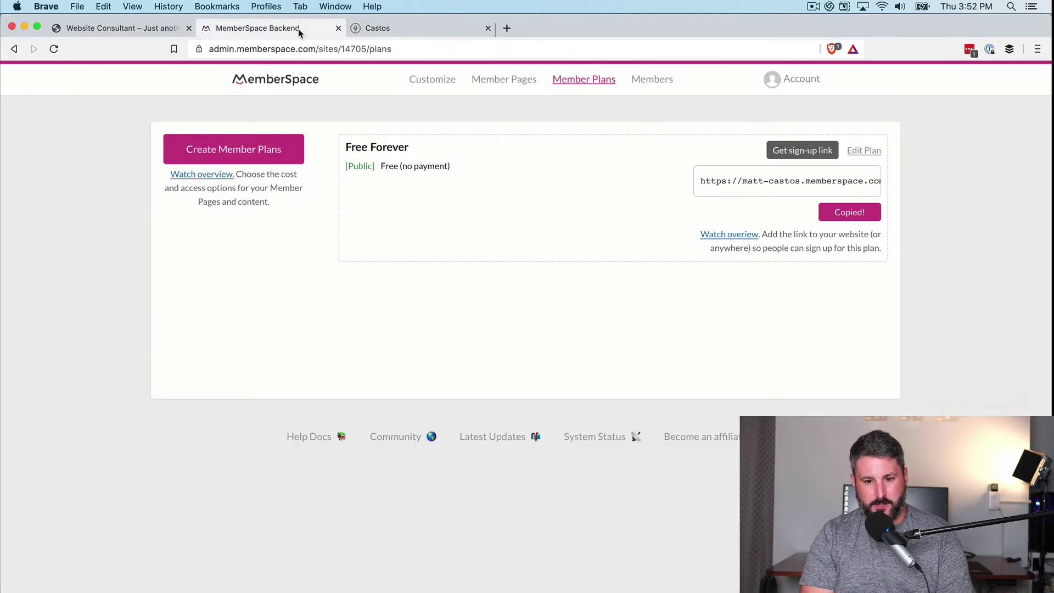
{"action": "left_click", "coordinate": [430, 90]}
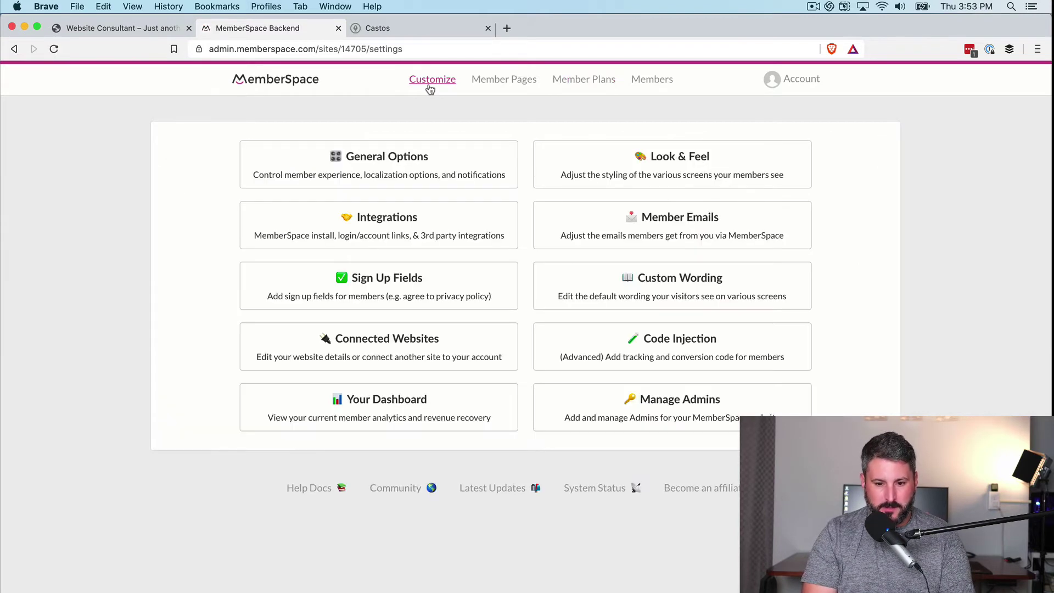
{"action": "left_click", "coordinate": [400, 234]}
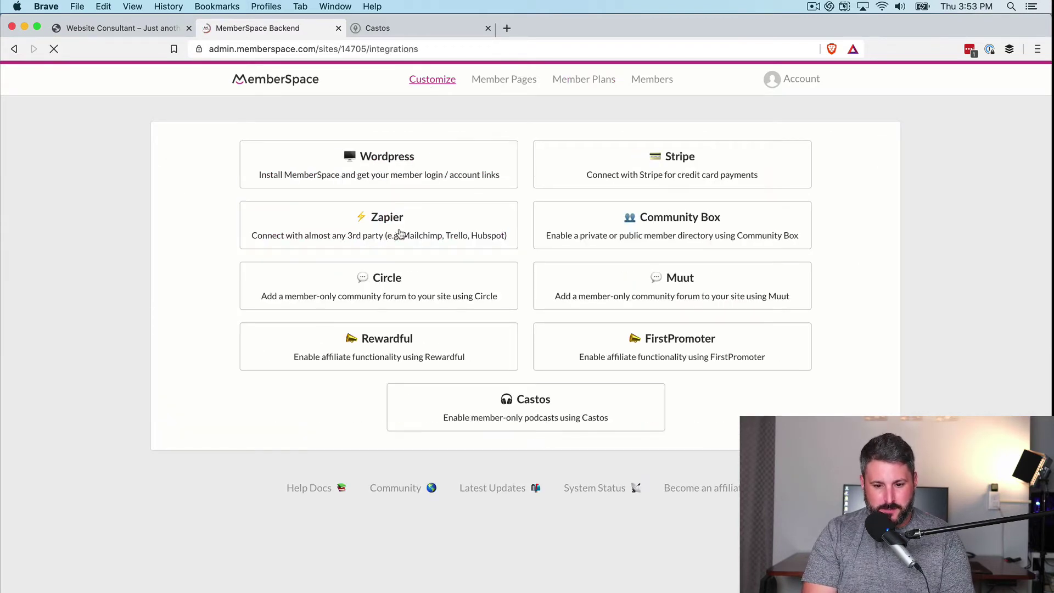
{"action": "left_click", "coordinate": [540, 414]}
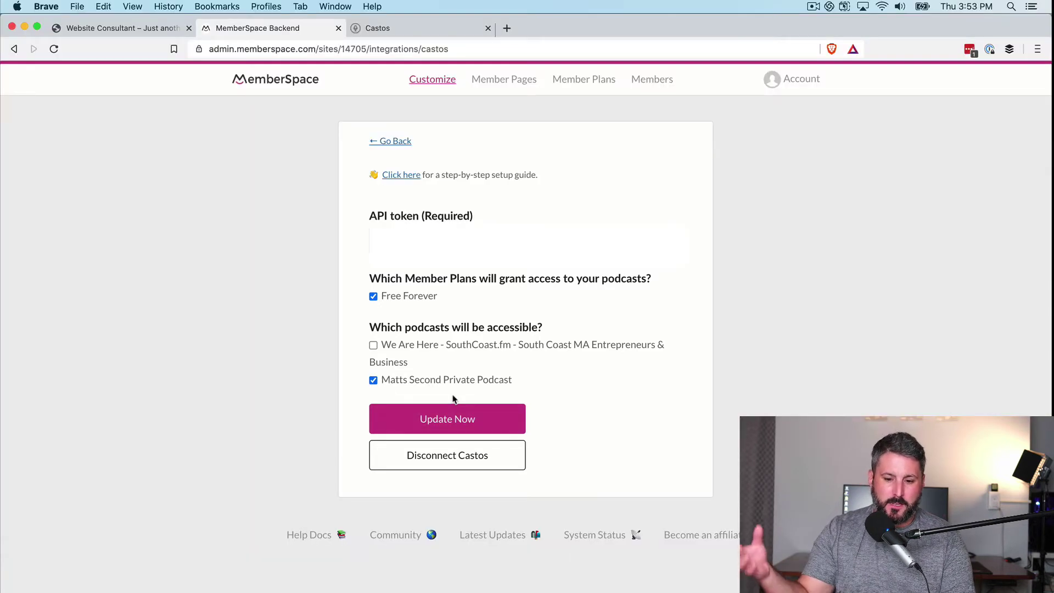
{"action": "left_click", "coordinate": [493, 419]}
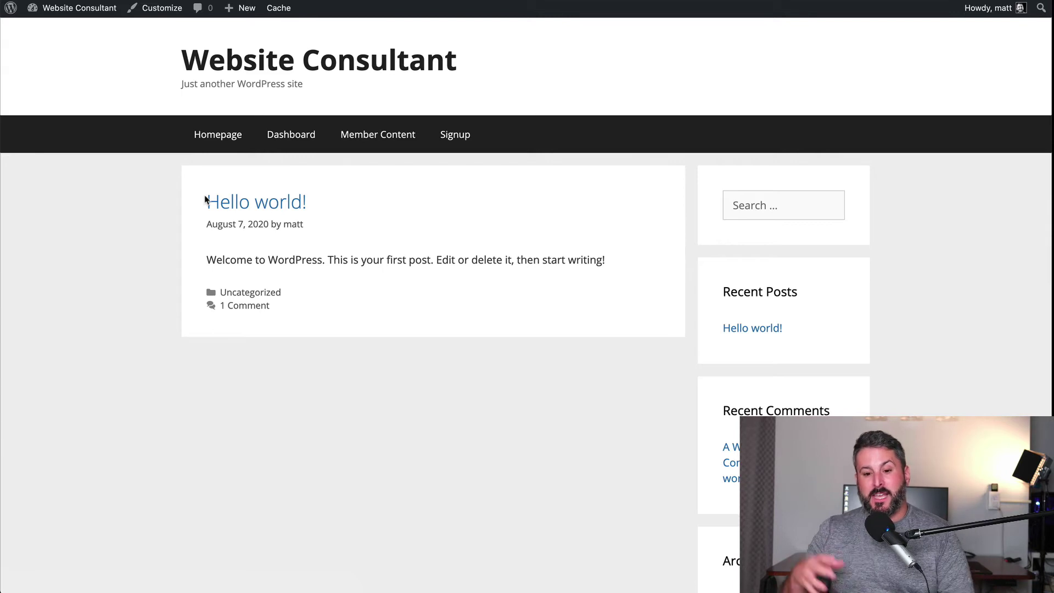
Open the site's Signup form, then visit MemberSpace's Member Plans, Customize and Integrations pages.
{"action": "left_click", "coordinate": [456, 135]}
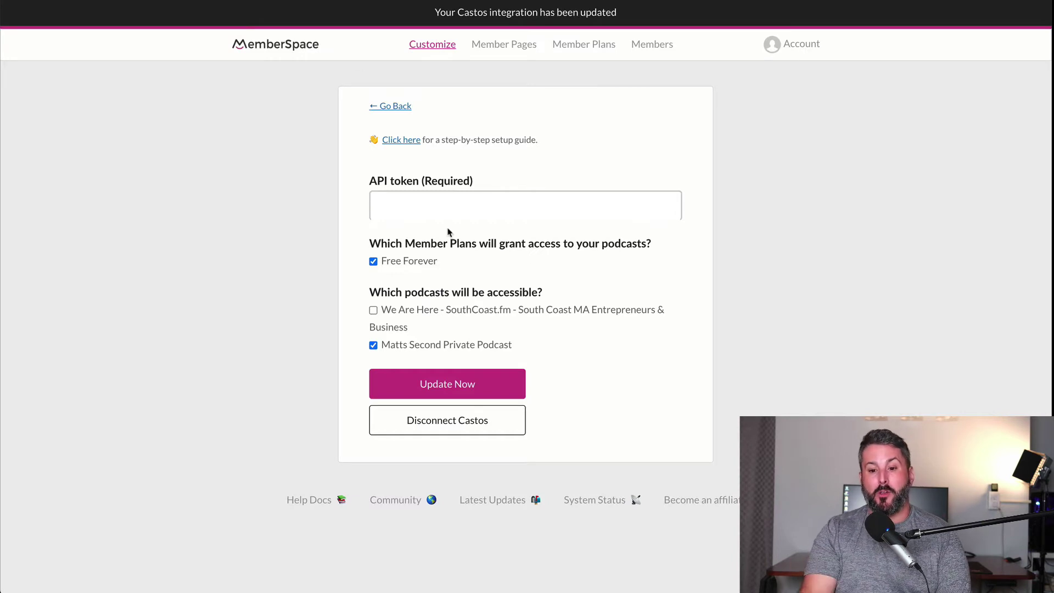
{"action": "left_click", "coordinate": [584, 47]}
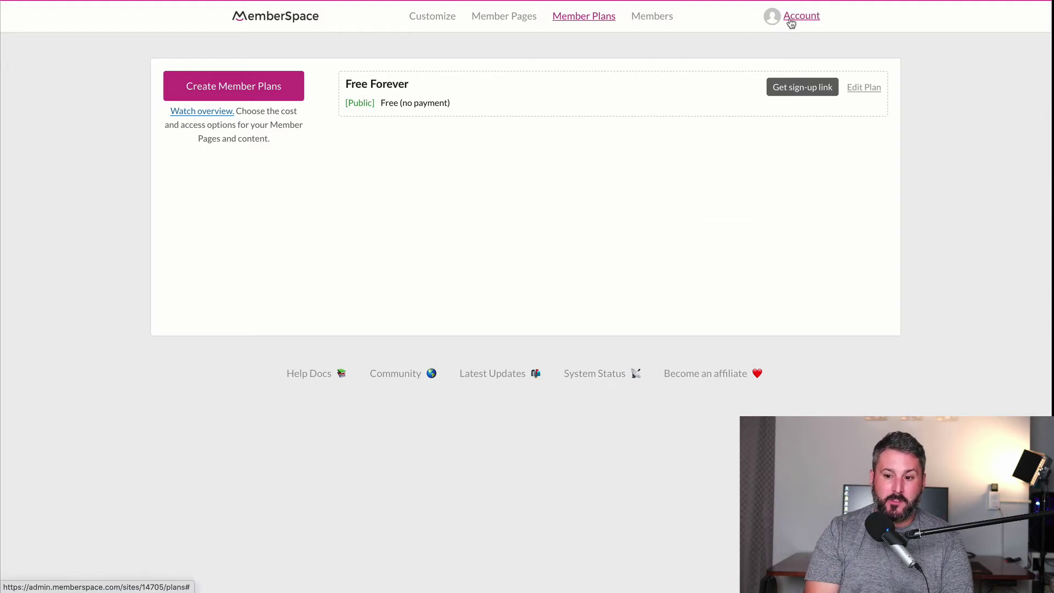
{"action": "left_click", "coordinate": [431, 18]}
{"action": "left_click", "coordinate": [395, 169]}
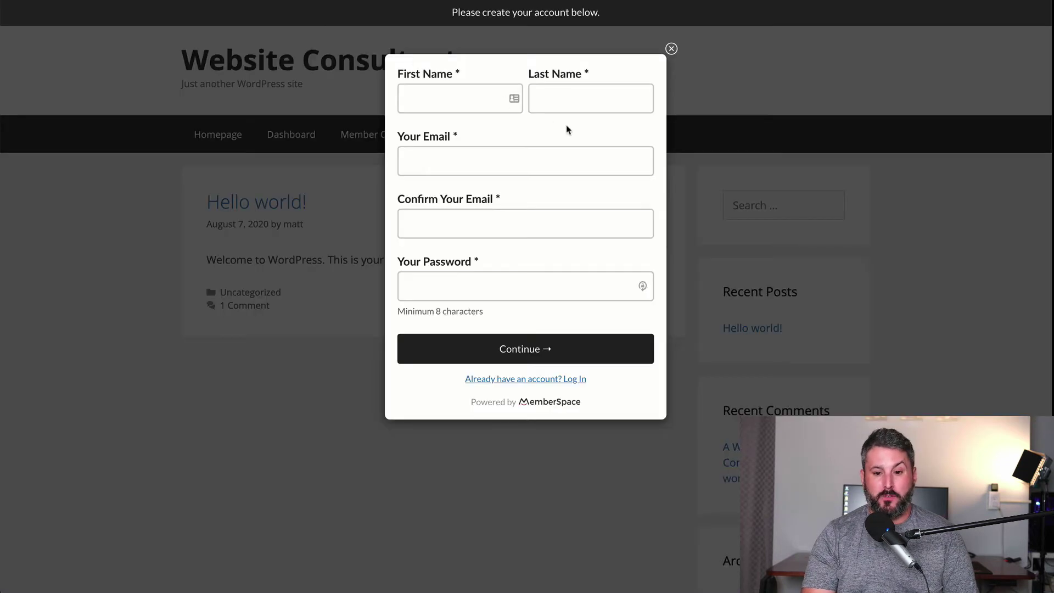
Fill in the member's first name, last name, email, email confirmation and password.
{"action": "left_click", "coordinate": [415, 95]}
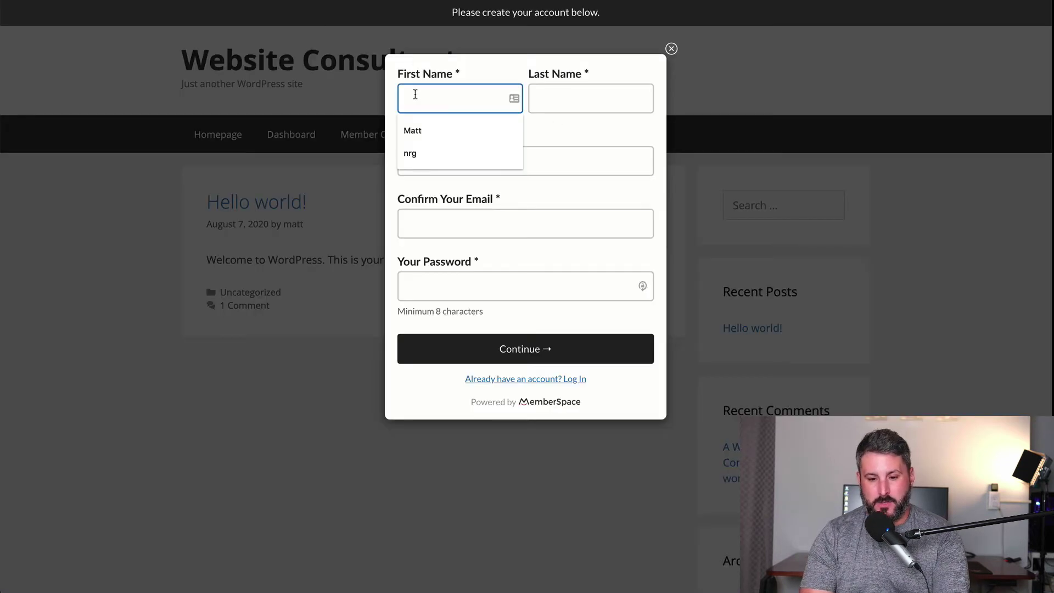
{"action": "key", "text": "Tab"}
{"action": "key", "text": "Tab"}
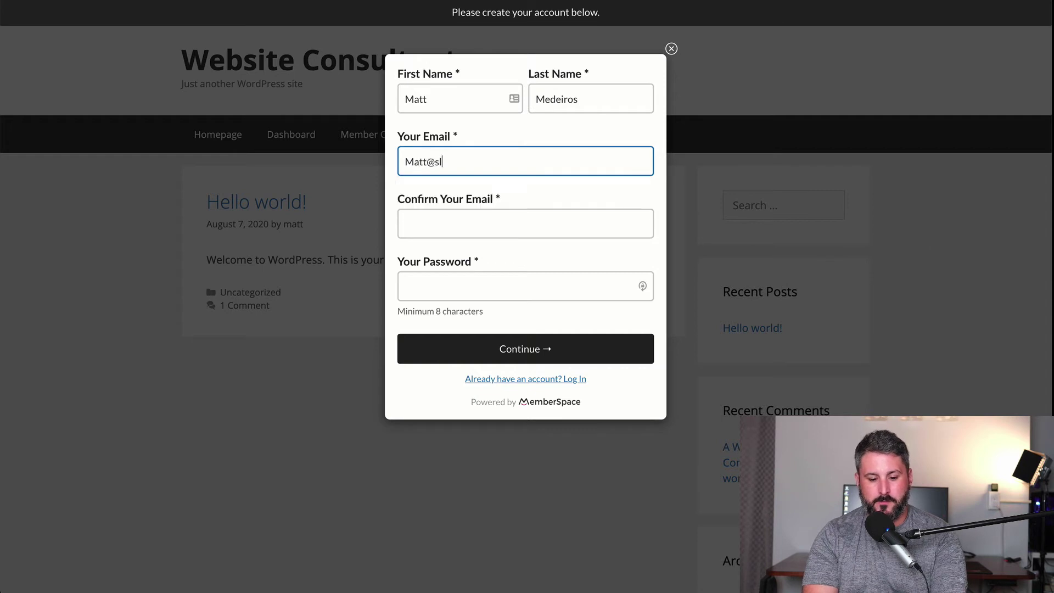
{"action": "key", "text": "Tab"}
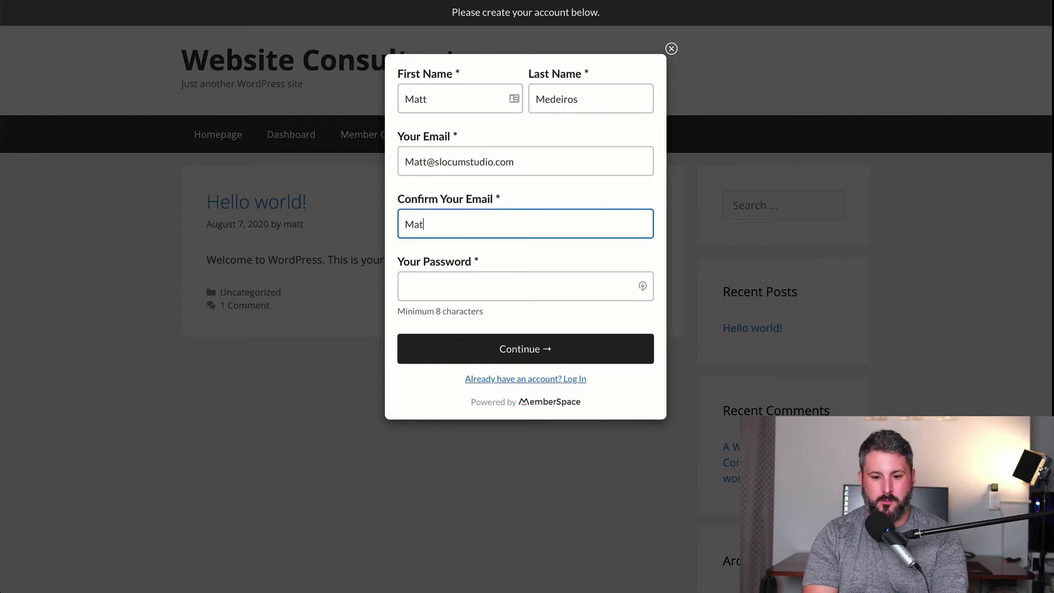
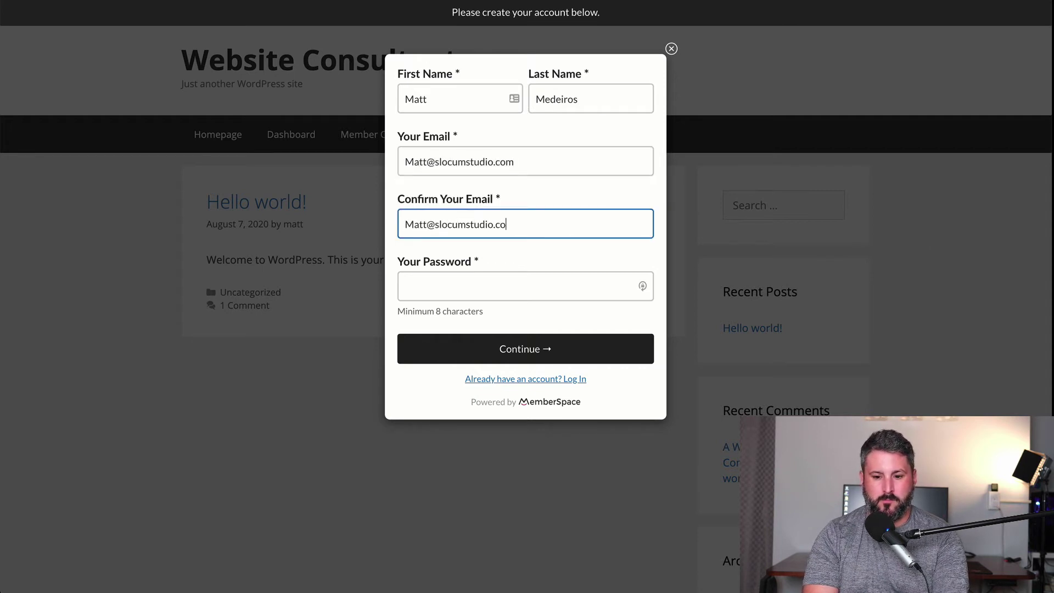
{"action": "left_click", "coordinate": [526, 286]}
{"action": "type", "text": "•••••"}
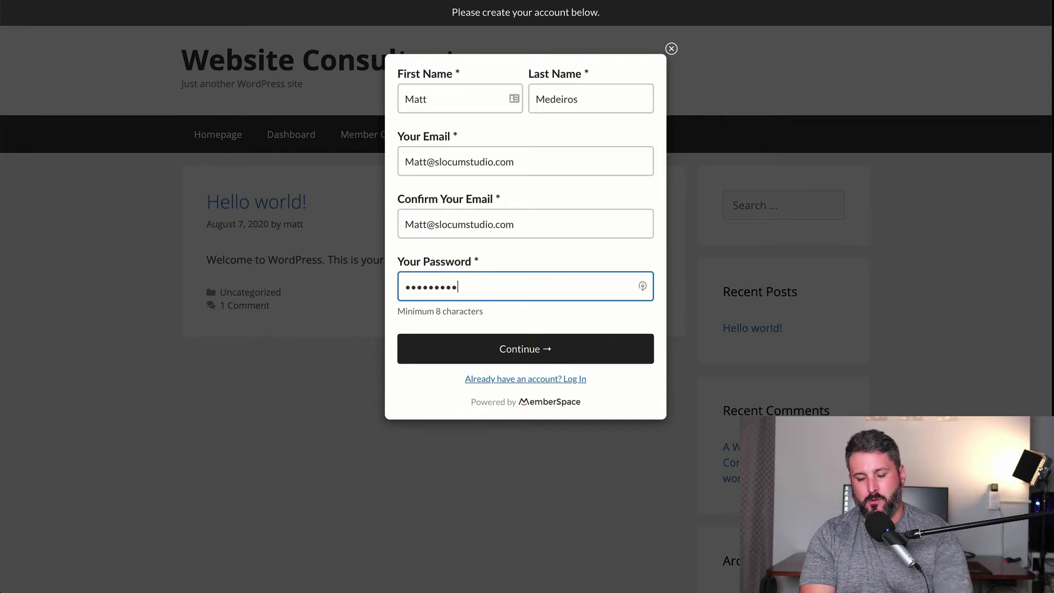
Submit the signup, dismiss the password prompts and close the thank-you message.
{"action": "left_click", "coordinate": [509, 349]}
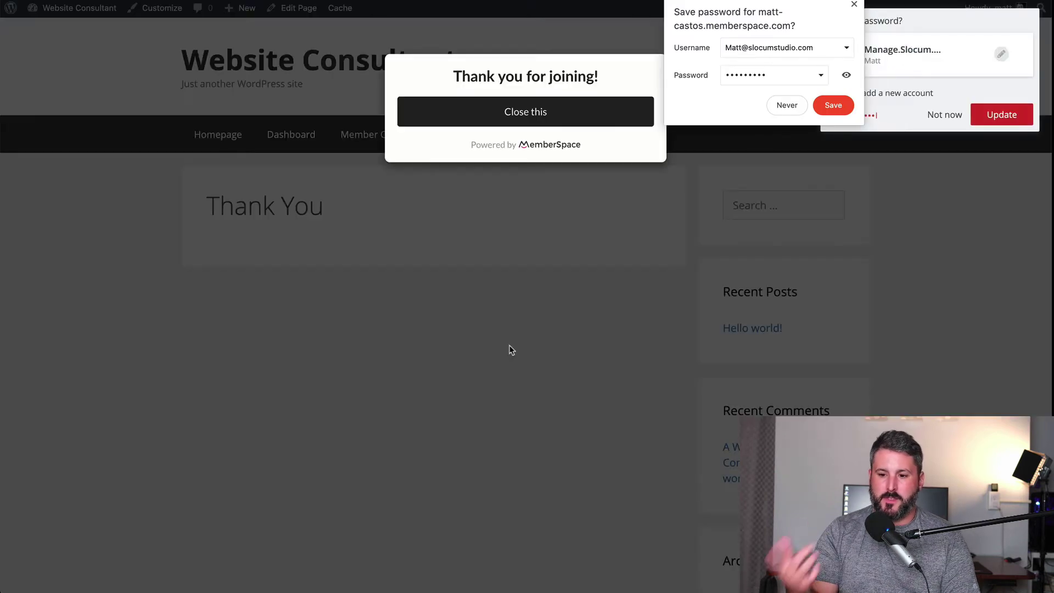
{"action": "left_click", "coordinate": [787, 105]}
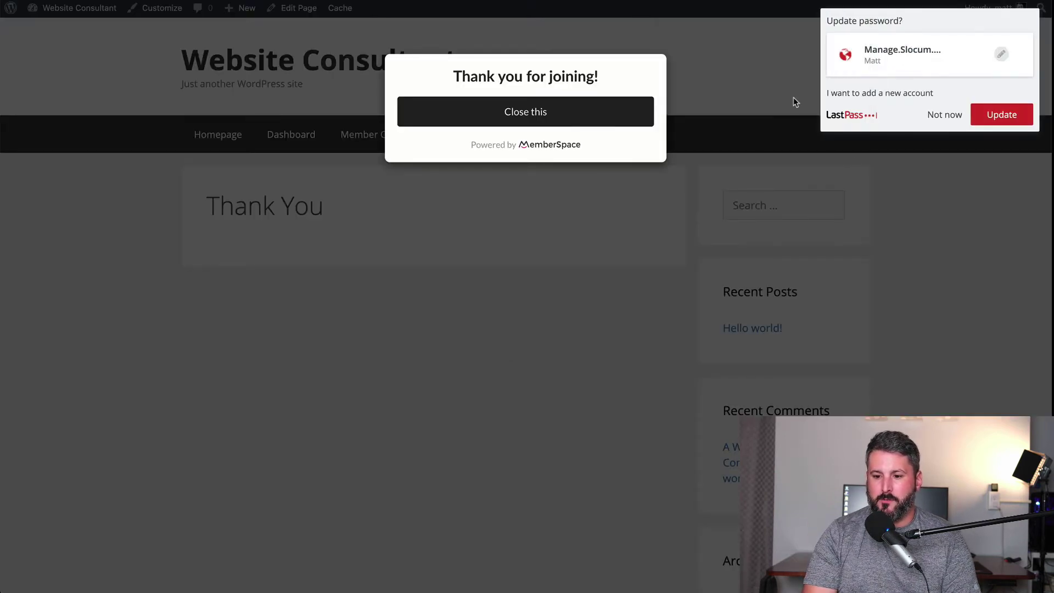
{"action": "left_click", "coordinate": [944, 115]}
{"action": "left_click", "coordinate": [944, 123]}
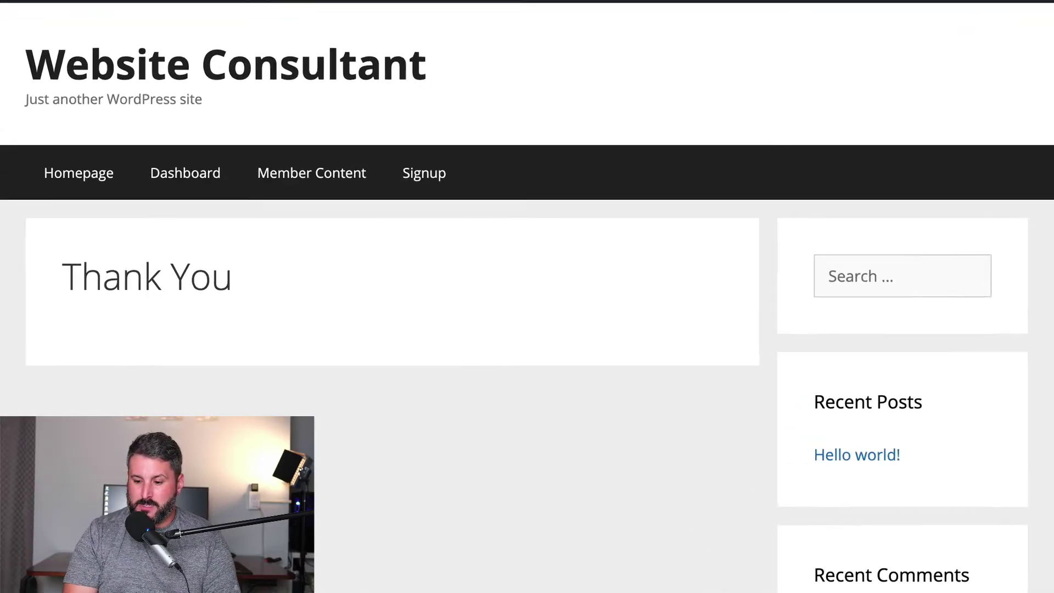
Check MemberSpace's Members list, now two approved Free Forever members, then return to Castos.
{"action": "left_click", "coordinate": [1011, 580]}
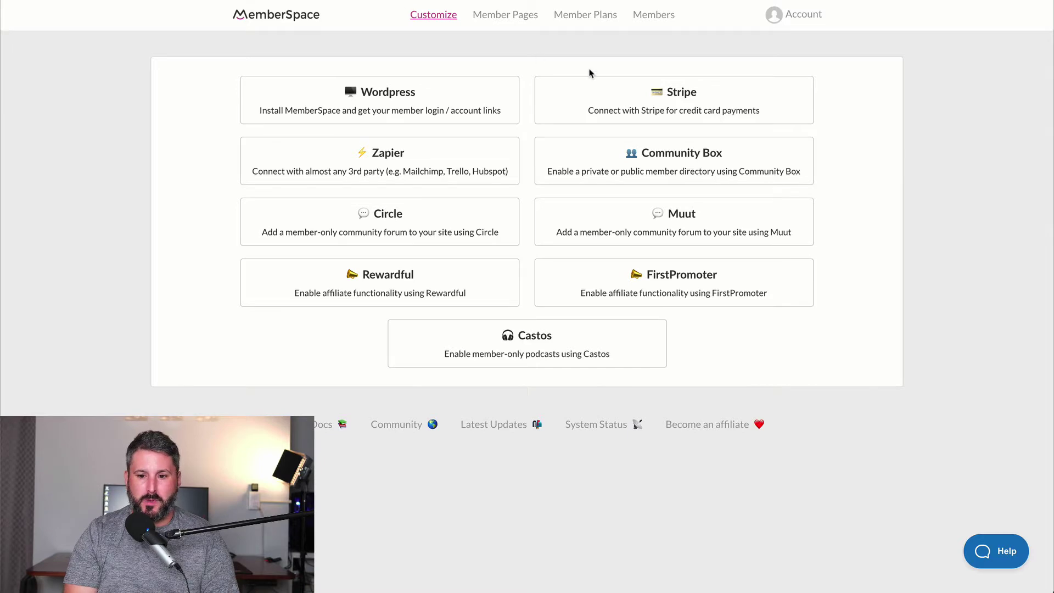
{"action": "left_click", "coordinate": [654, 17]}
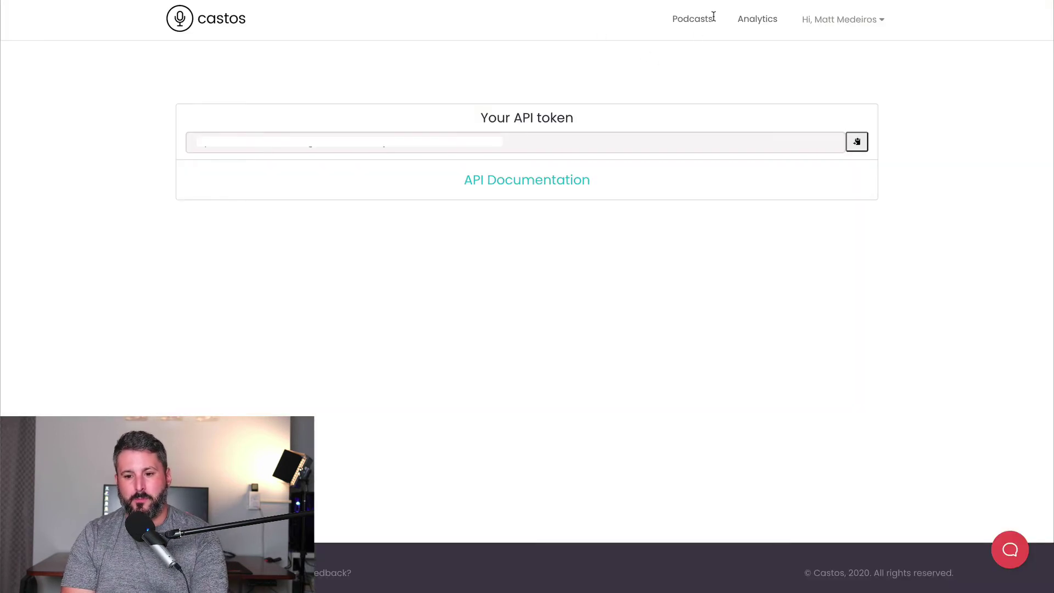
Show the Individual Private Subscribers of Matts Second Private Podcast, now 4 of 100 used.
{"action": "left_click", "coordinate": [707, 19]}
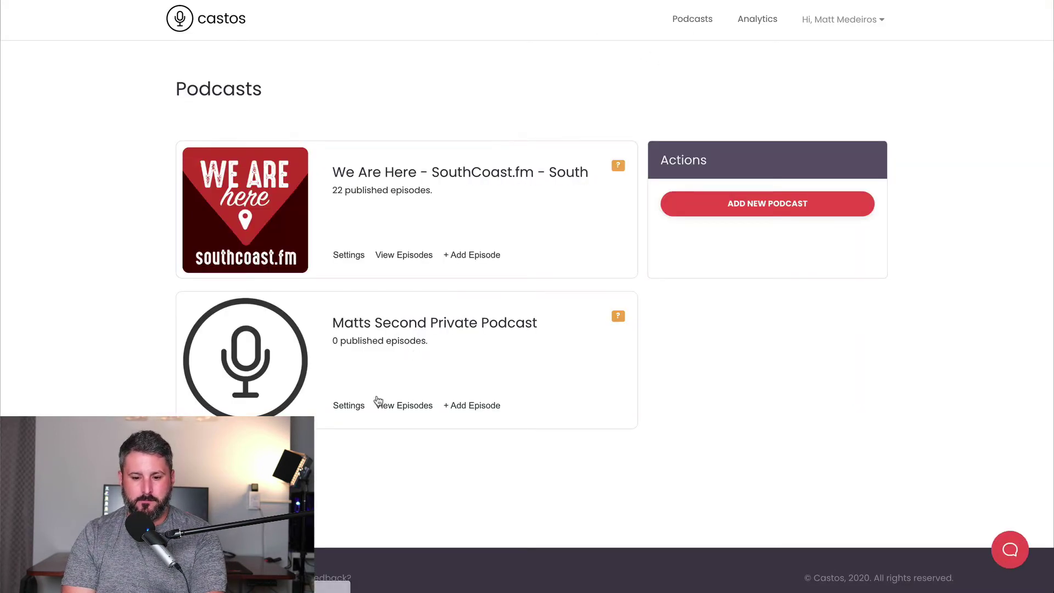
{"action": "left_click", "coordinate": [346, 405]}
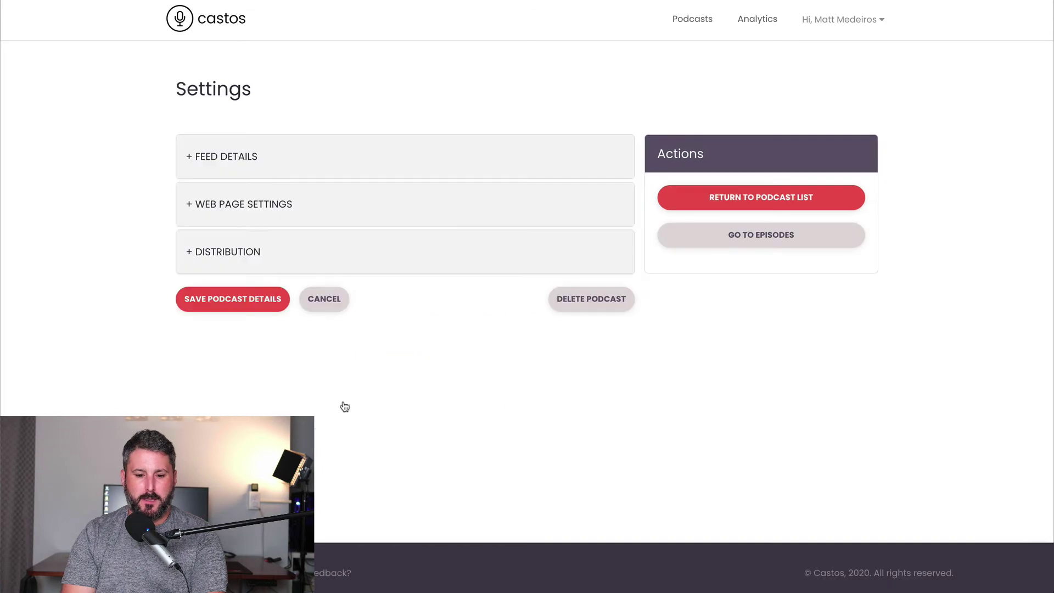
{"action": "left_click", "coordinate": [236, 253]}
{"action": "scroll", "coordinate": [516, 351], "scroll_direction": "down", "scroll_amount": 8}
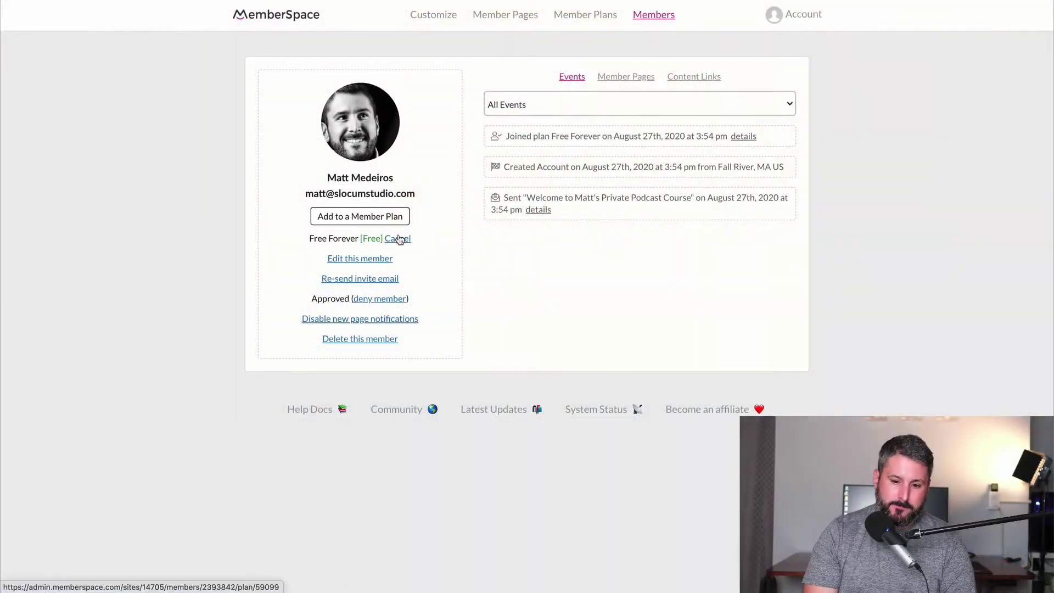
Cancel the new member's Free Forever plan and confirm the removal.
{"action": "left_click", "coordinate": [398, 239]}
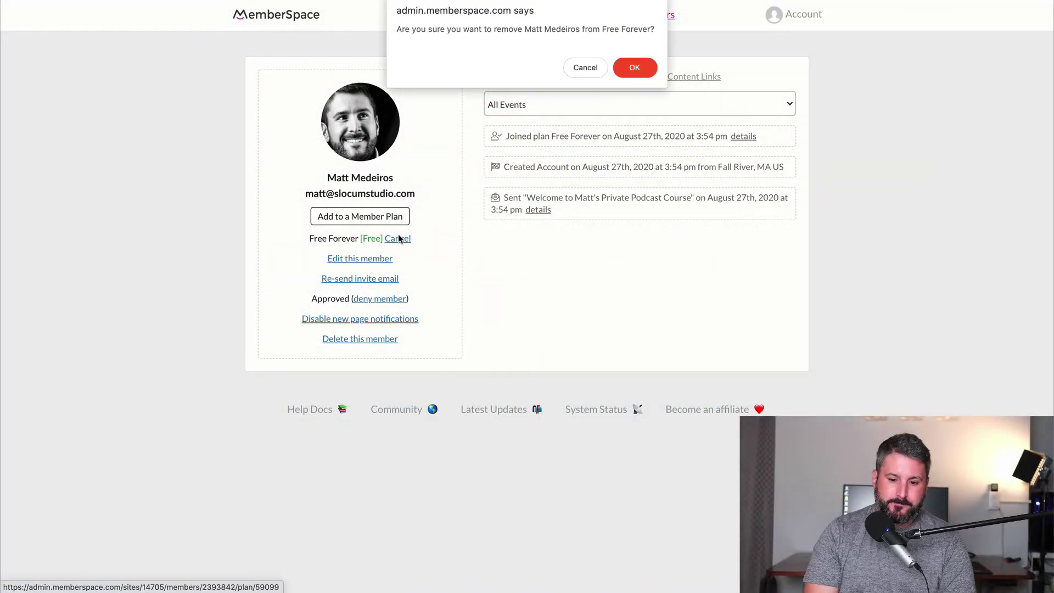
{"action": "left_click", "coordinate": [631, 76]}
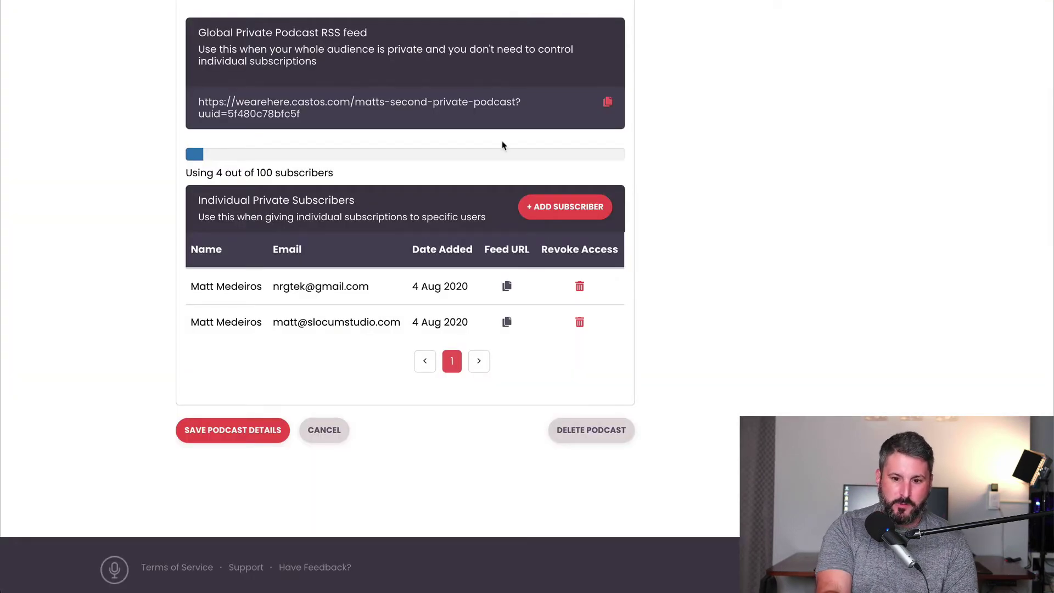
Refresh the subscriber table, verify revoked access at 3 of 100, and copy that member's feed URL.
{"action": "key", "text": "ctrl+r"}
{"action": "left_click", "coordinate": [222, 246]}
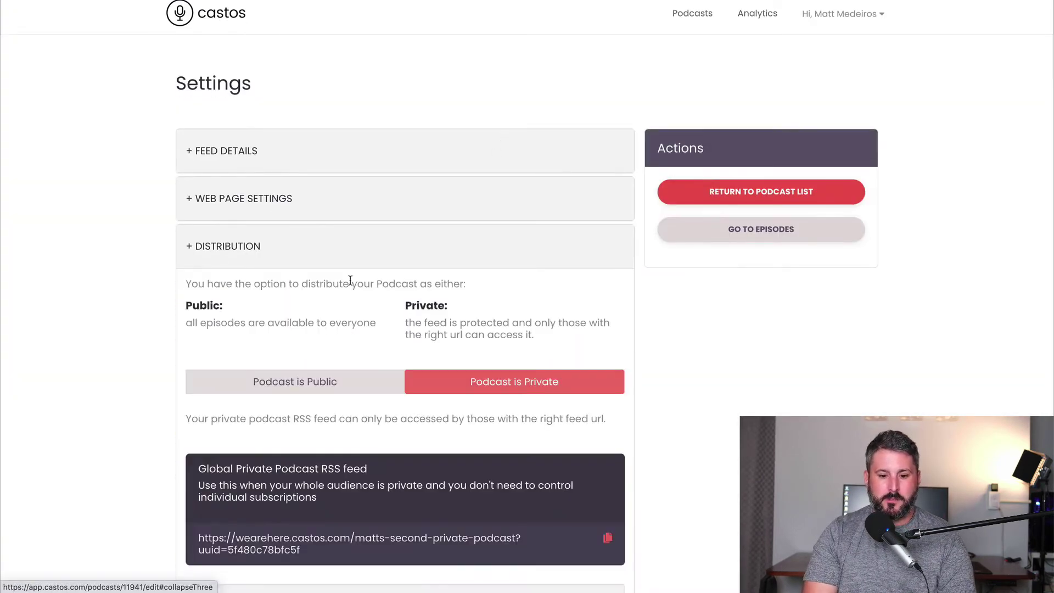
{"action": "scroll", "coordinate": [350, 281], "scroll_direction": "down", "scroll_amount": 7}
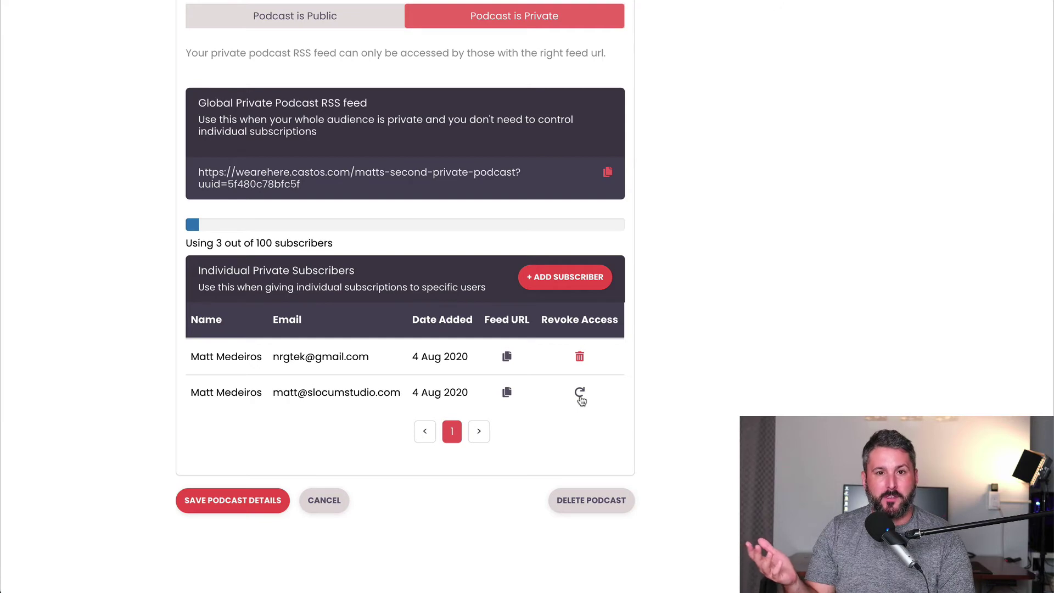
{"action": "left_click", "coordinate": [505, 391]}
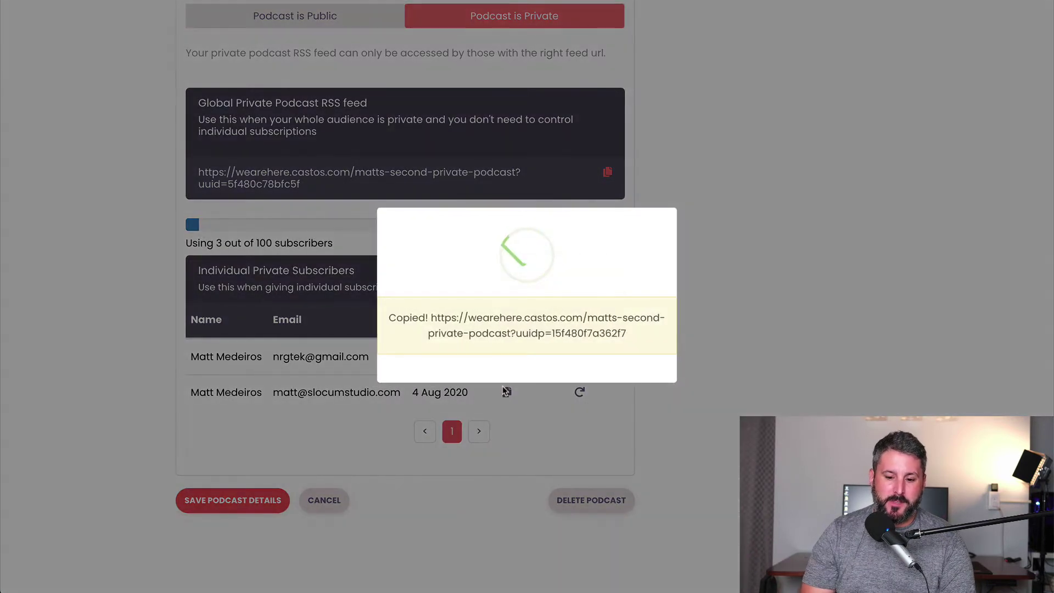